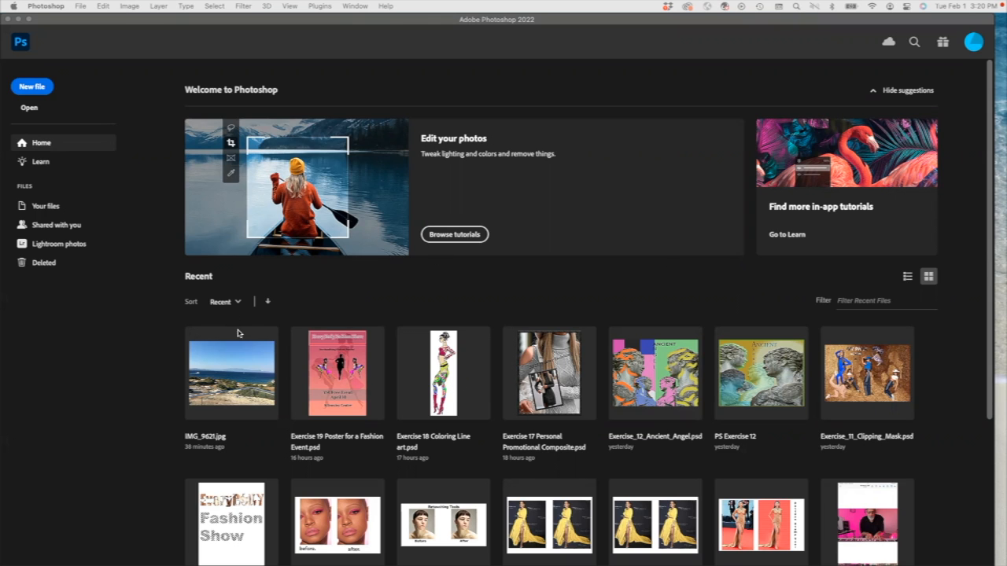
- Open the recent photo IMG_9621.jpg
left_click(236, 370)
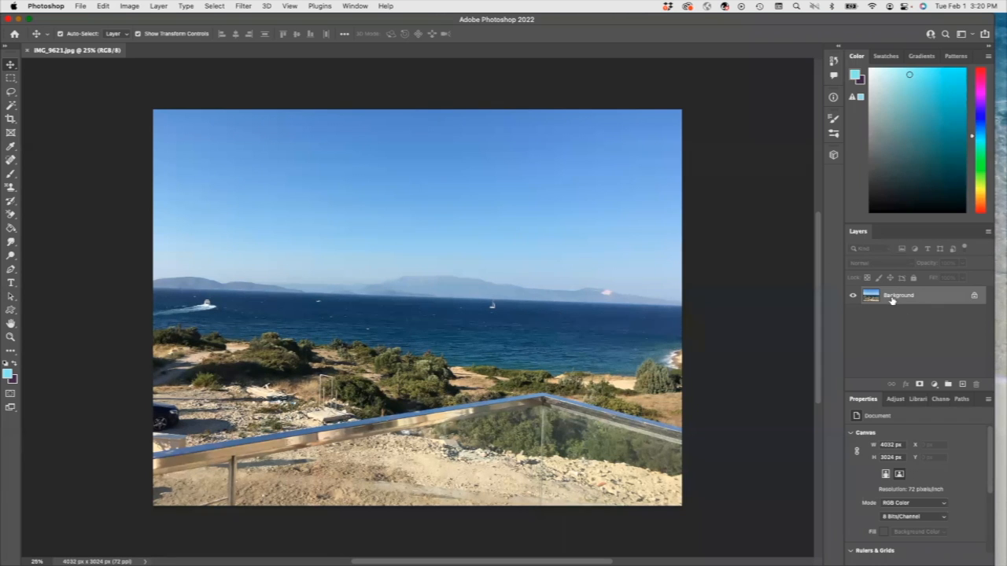
left_click(313, 185)
- Duplicate the Background layer as Background copy and make the duplicate the active layer
left_click(988, 231)
left_click(879, 203)
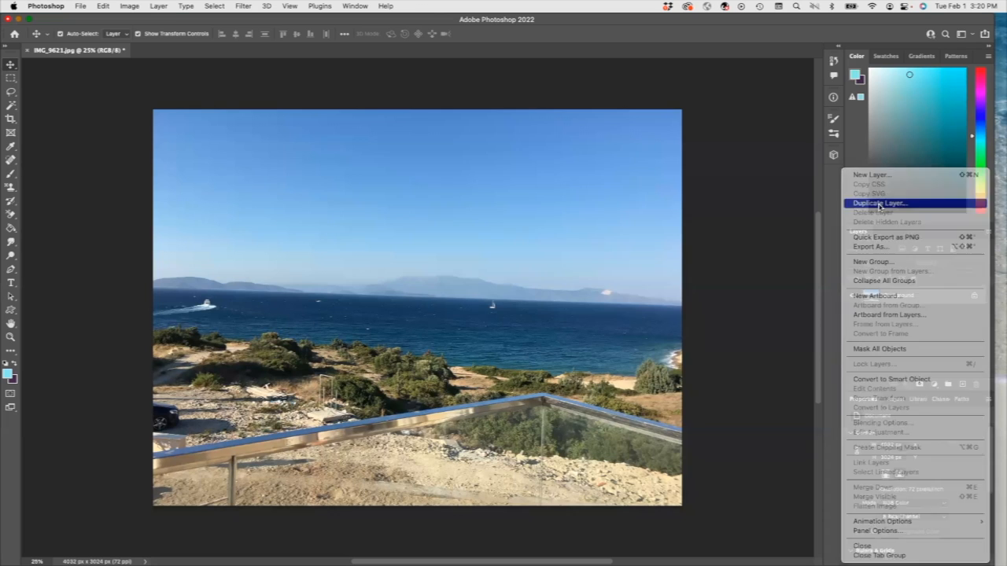
left_click(612, 177)
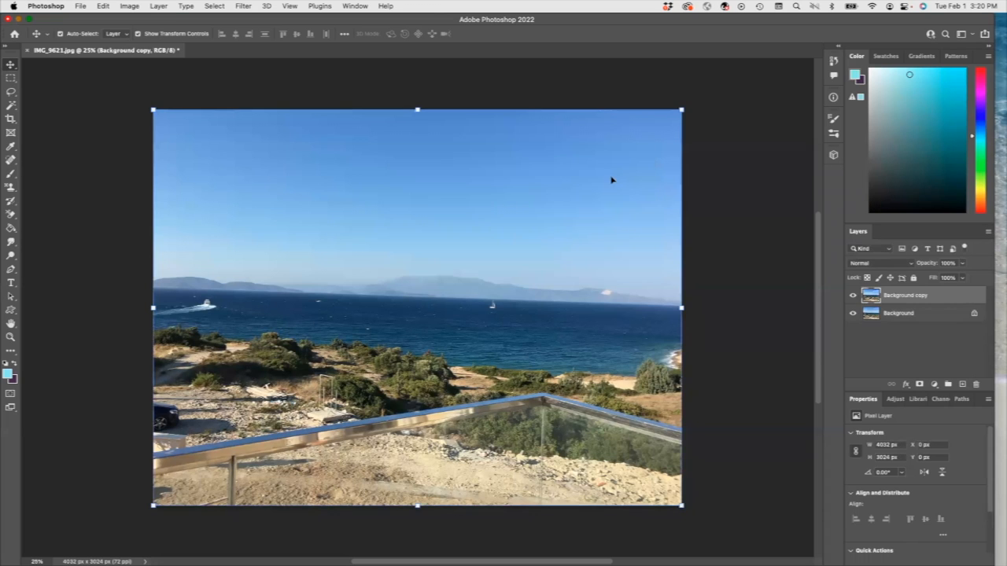
left_click(905, 315)
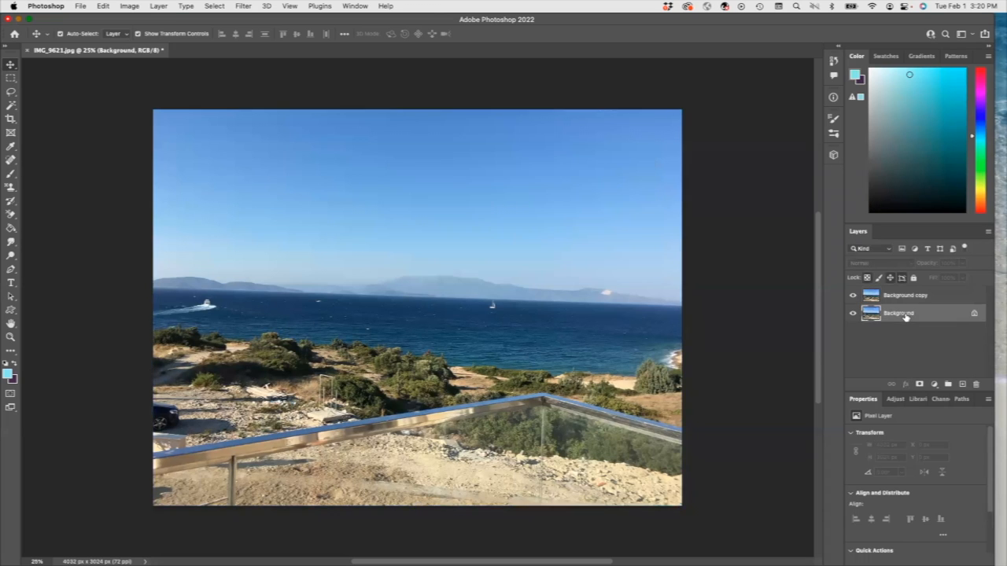
left_click(902, 297)
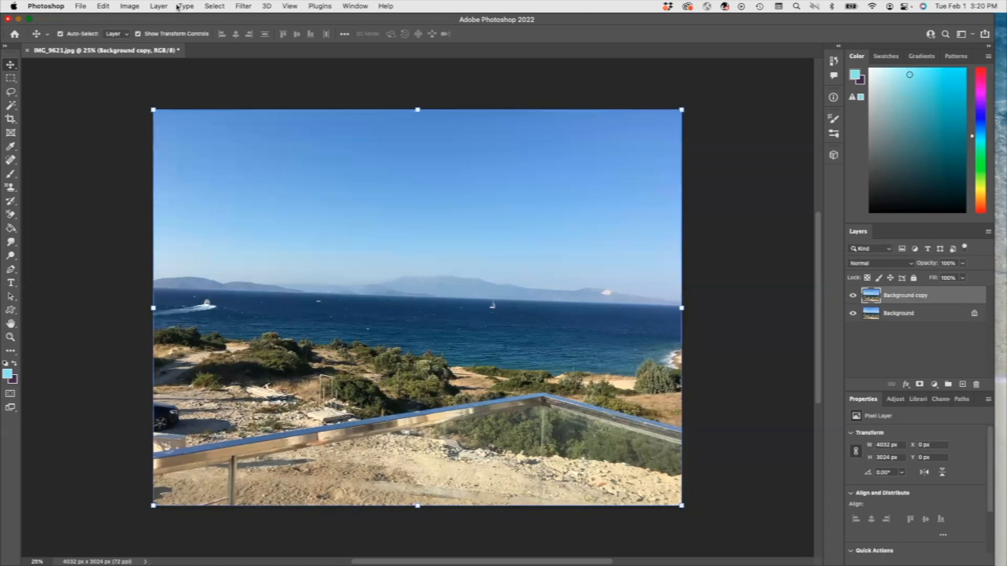
- Apply Auto Tone to the Background copy layer and toggle its visibility to compare it with the original
left_click(128, 7)
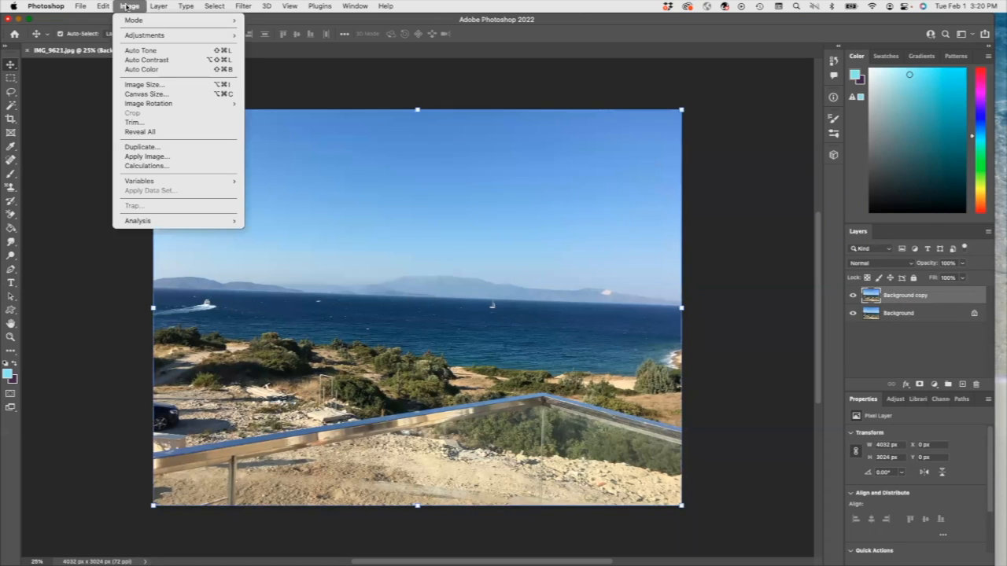
left_click(152, 51)
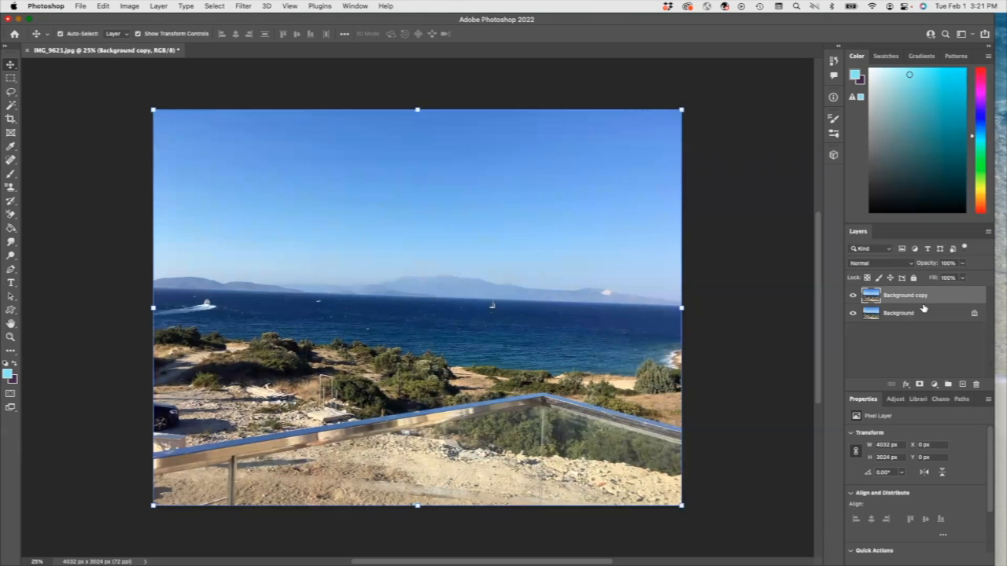
left_click(852, 295)
left_click(853, 296)
- Duplicate the Background layer again as Background copy 2 and hide the Background copy layer
left_click(882, 315)
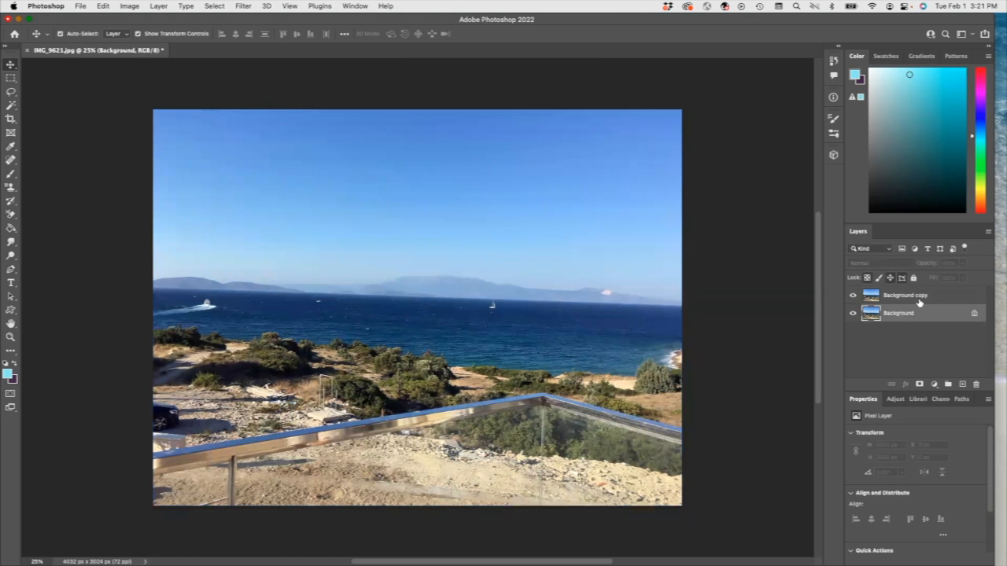
left_click(988, 232)
left_click(901, 207)
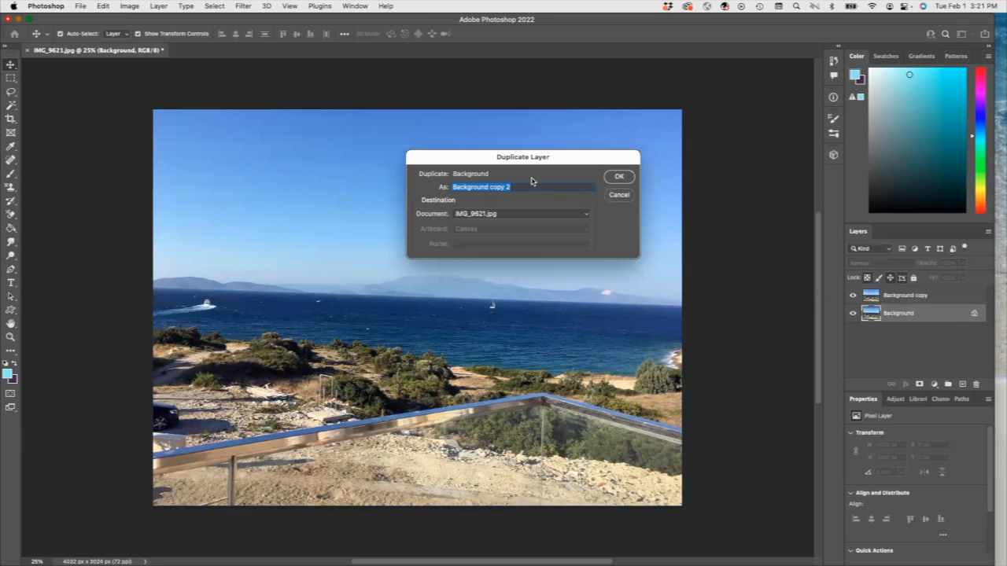
left_click(619, 176)
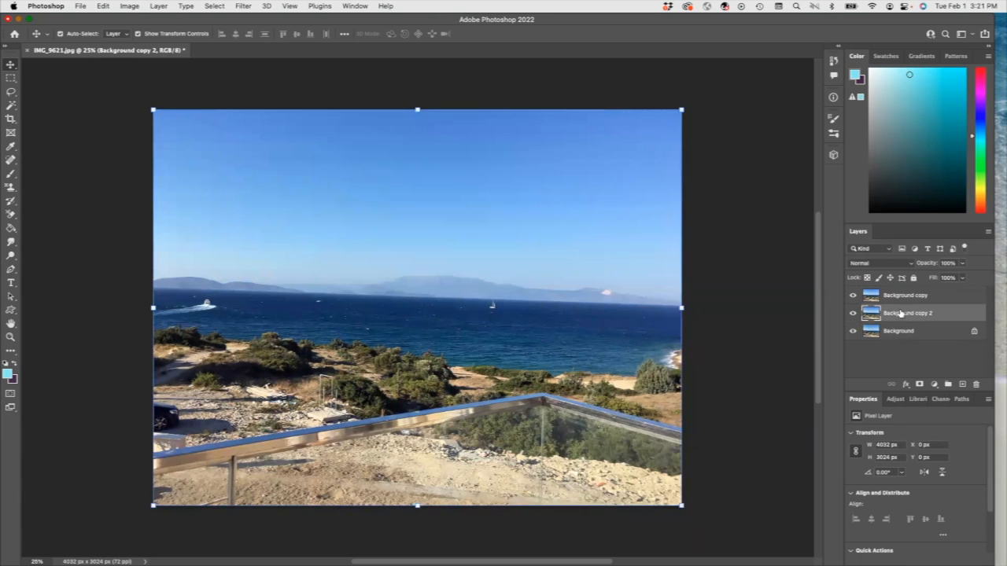
left_click(854, 296)
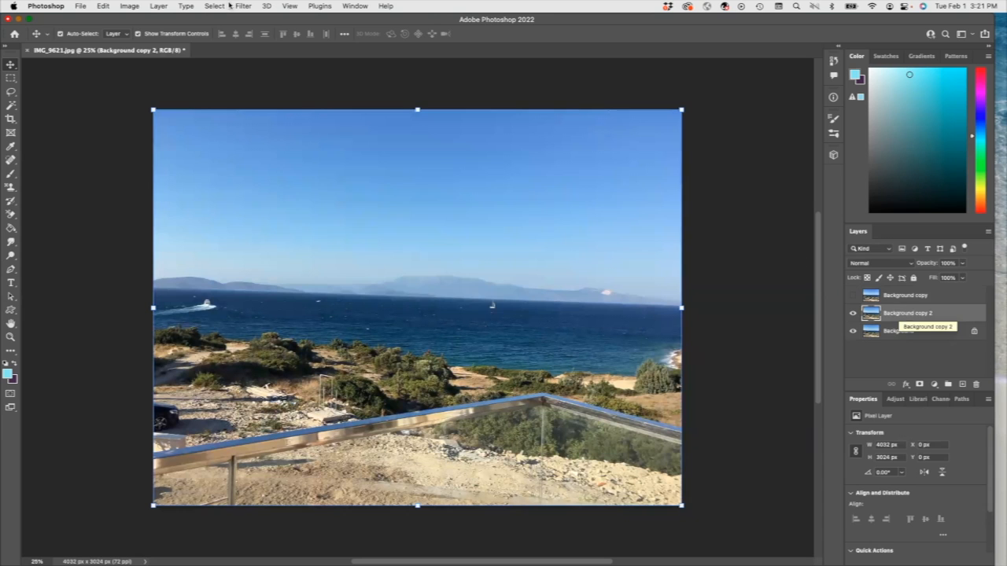
- Apply Auto Contrast to the Background copy 2 layer, toggle its visibility to compare, and leave it hidden
left_click(129, 5)
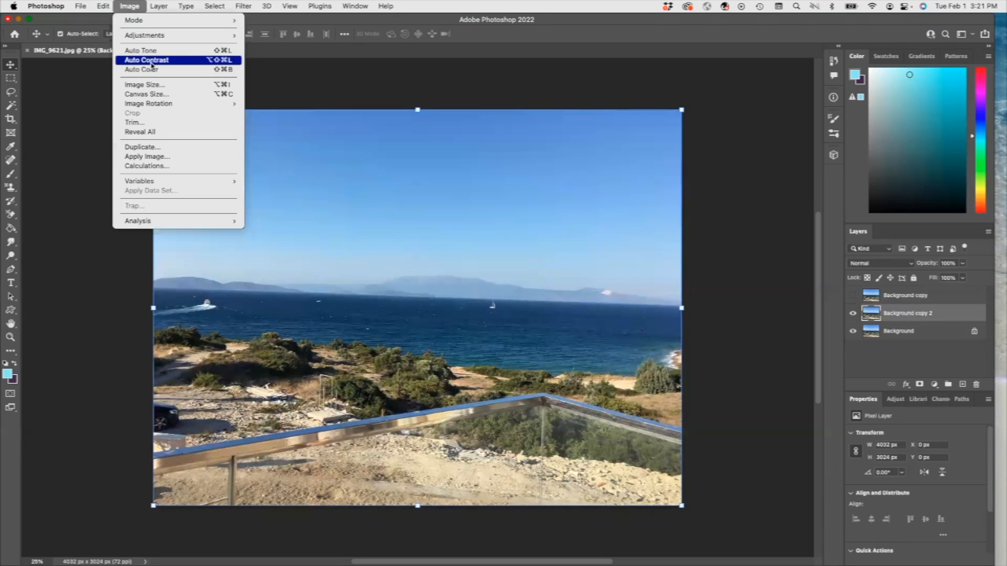
left_click(152, 63)
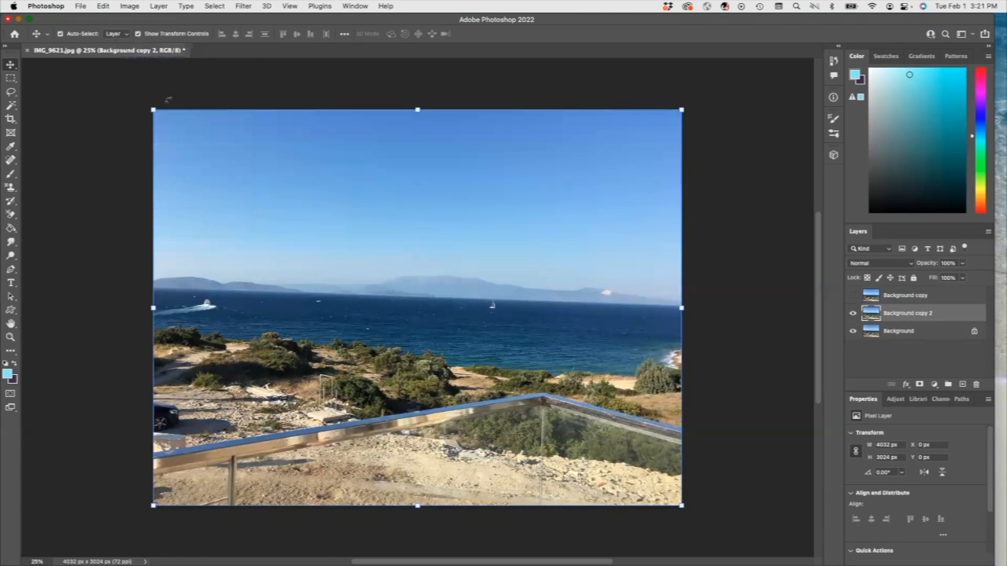
left_click(853, 314)
left_click(853, 314)
left_click(853, 313)
left_click(852, 314)
left_click(852, 314)
- Duplicate the original Background layer once more as Background copy 3
left_click(899, 331)
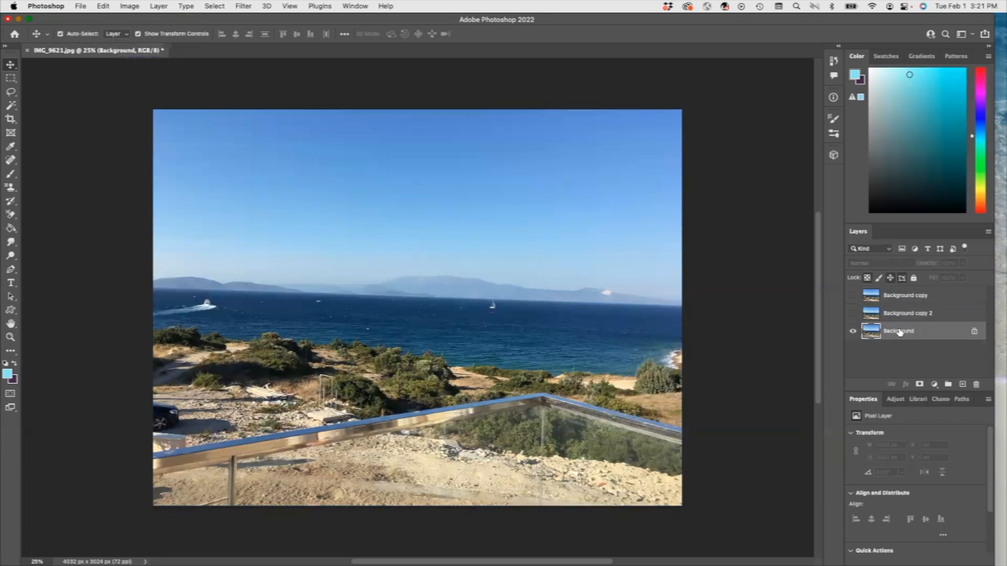
left_click(159, 6)
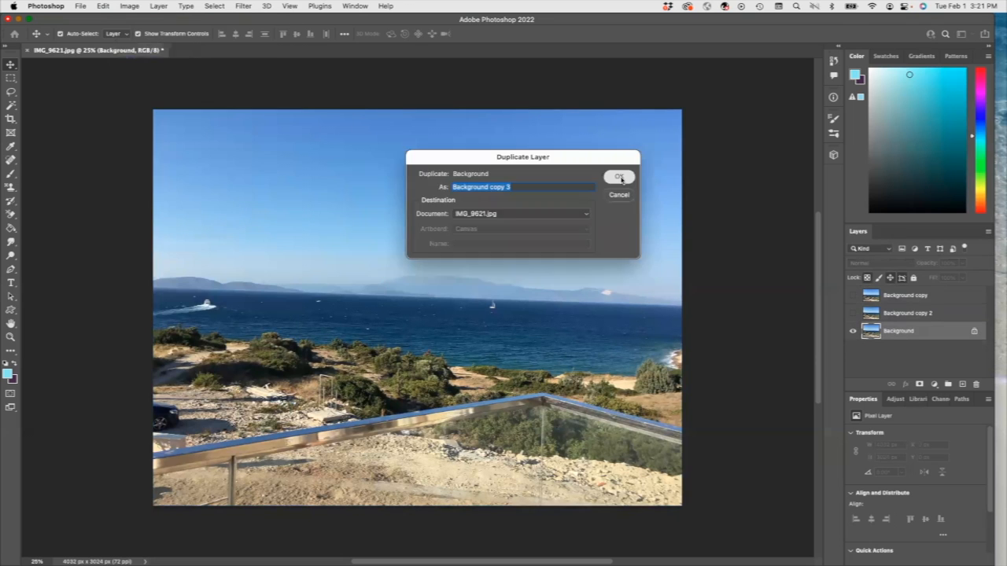
key("Return")
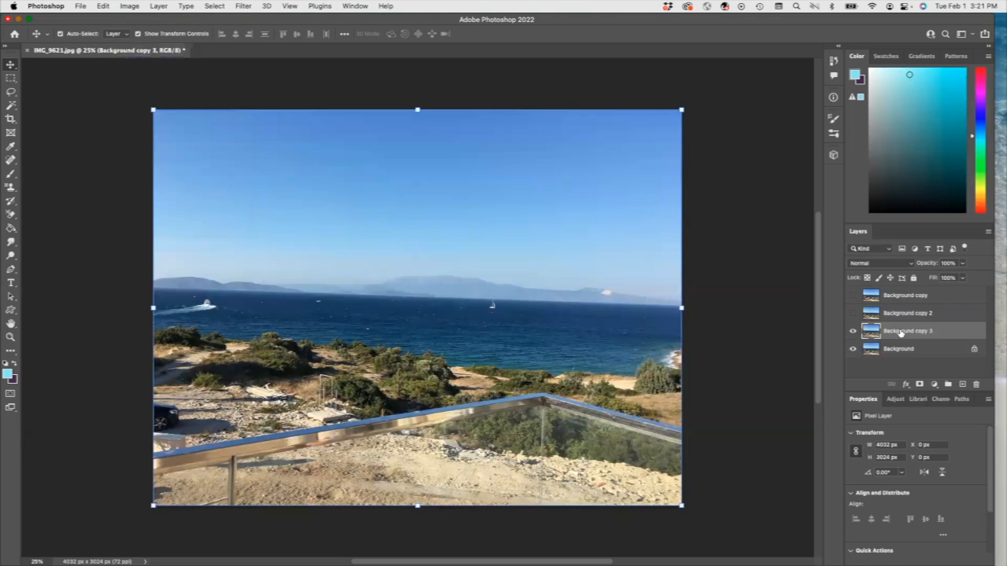
- Apply Auto Color to the Background copy 3 layer and toggle its visibility to compare it with the original
left_click(134, 6)
left_click(163, 70)
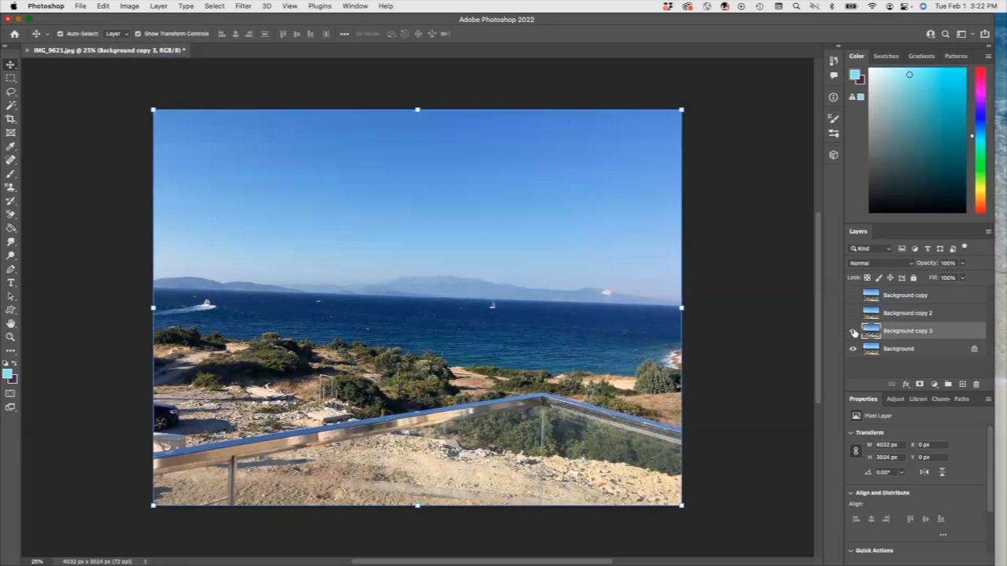
left_click(853, 332)
left_click(853, 332)
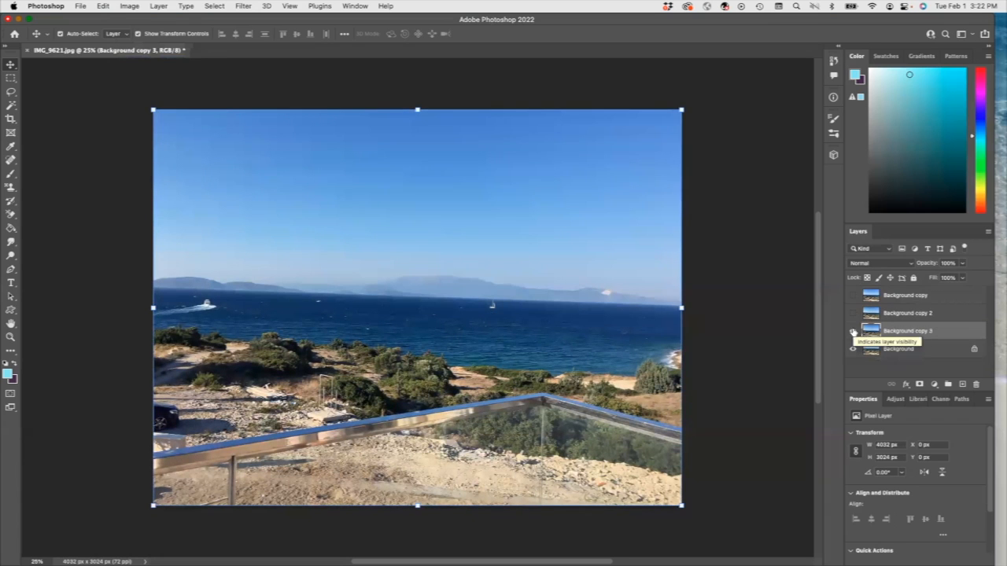
- Delete Background copy, Background copy 2 and Background copy 3, keeping only the original Background layer
left_click(905, 298)
left_click(976, 385)
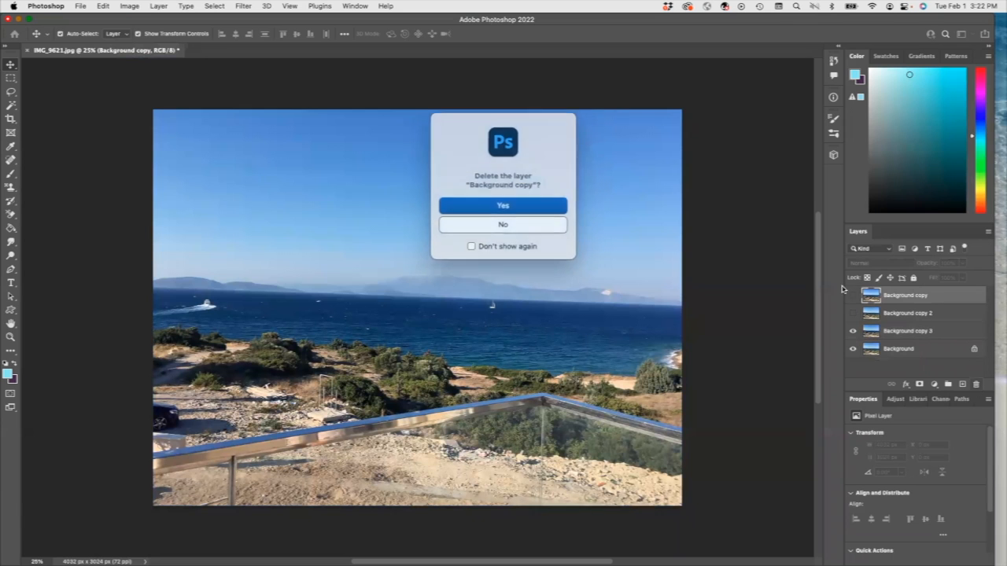
left_click(493, 202)
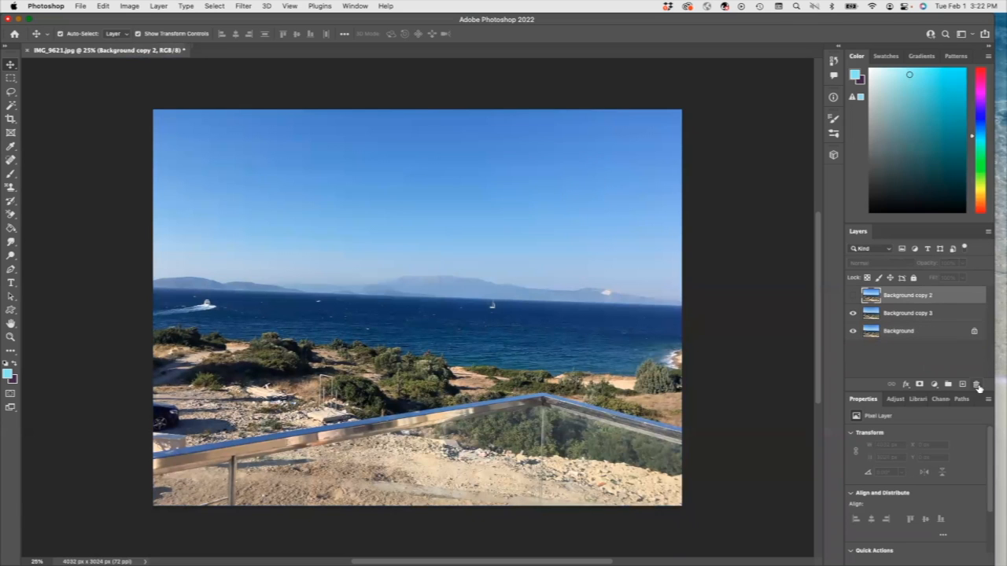
key("Delete")
left_click(519, 203)
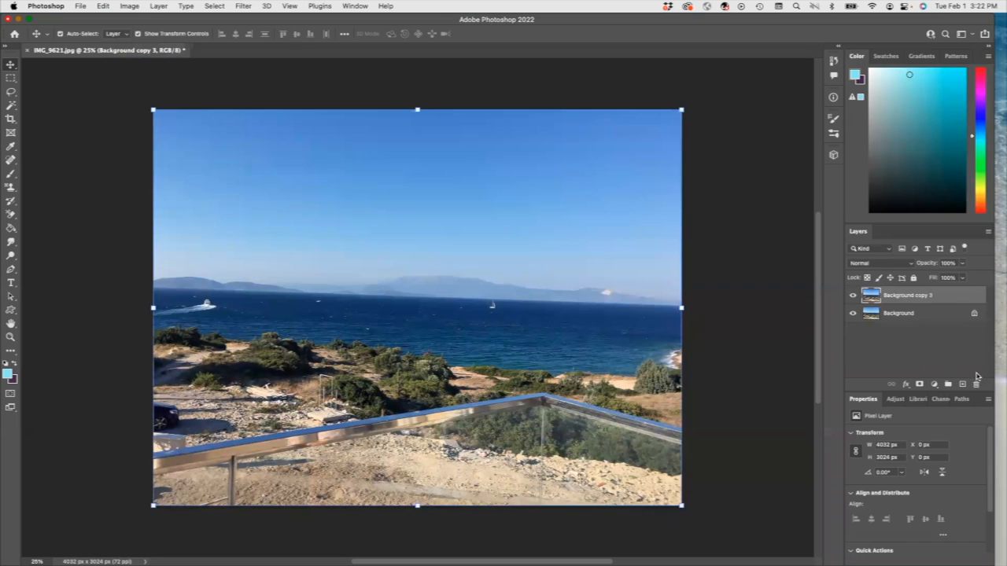
key("Delete")
left_click(530, 202)
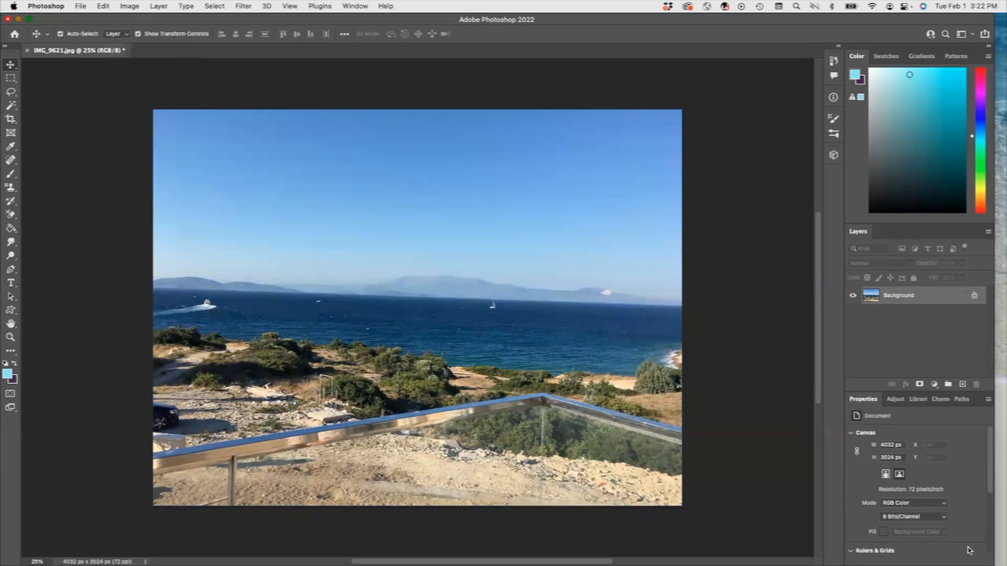
- Add a Levels adjustment layer above the Background, set its black input level to 4 and lighten the midtones
left_click(894, 400)
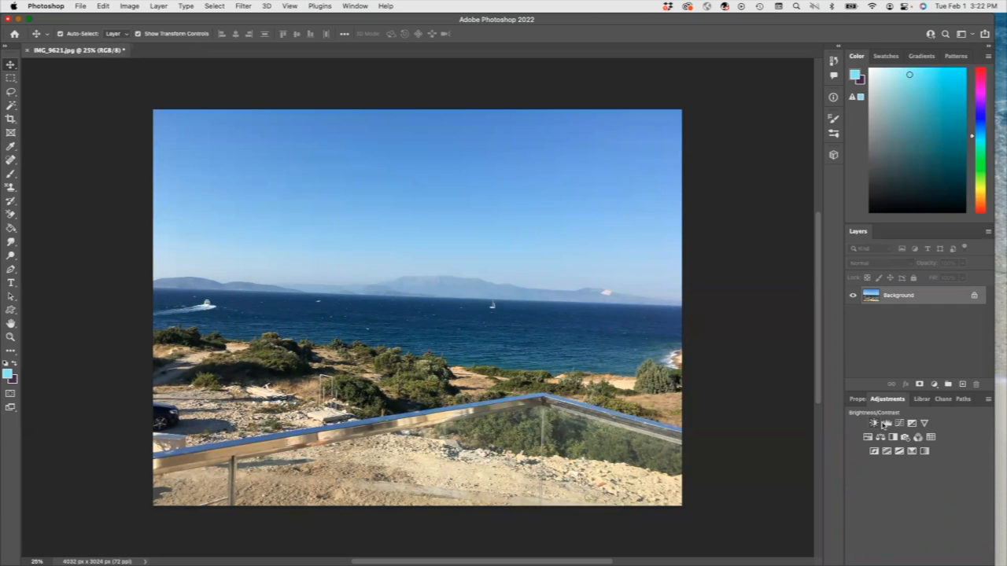
left_click(885, 424)
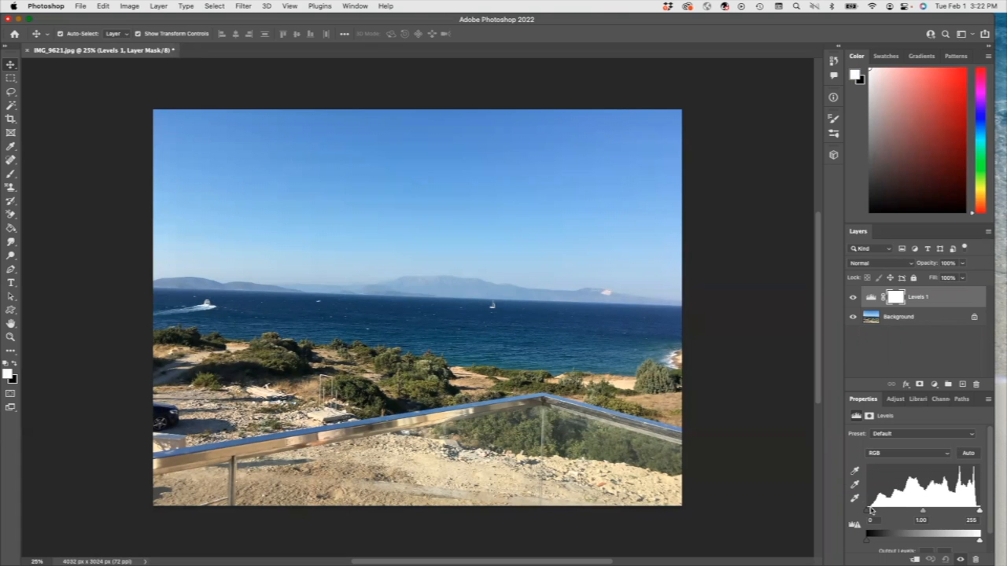
left_click_drag(866, 512, 894, 512)
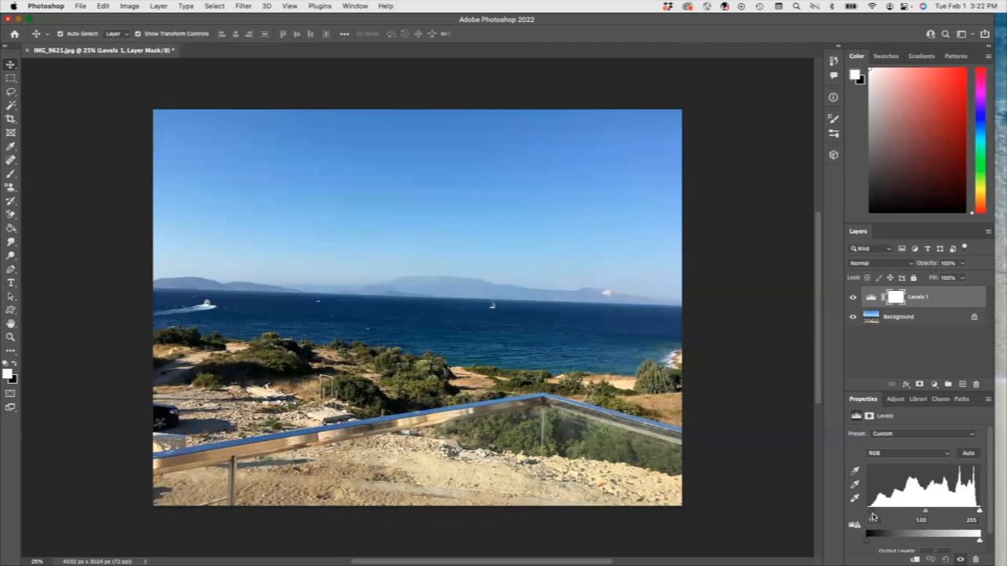
left_click_drag(891, 513, 868, 514)
left_click_drag(979, 513, 918, 516)
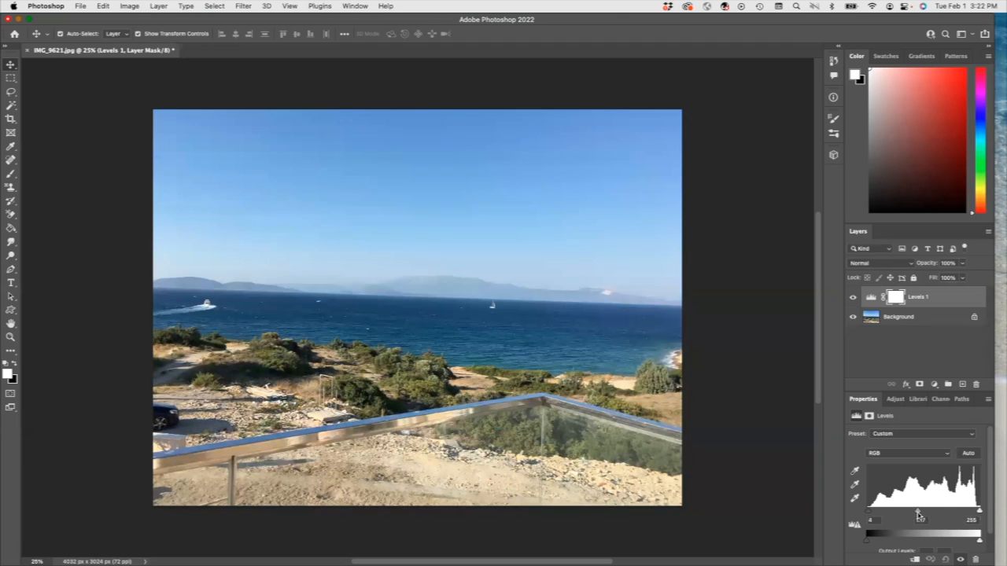
- Add a Vibrance adjustment layer above the Levels layer, and hide both adjustment layers
left_click(896, 400)
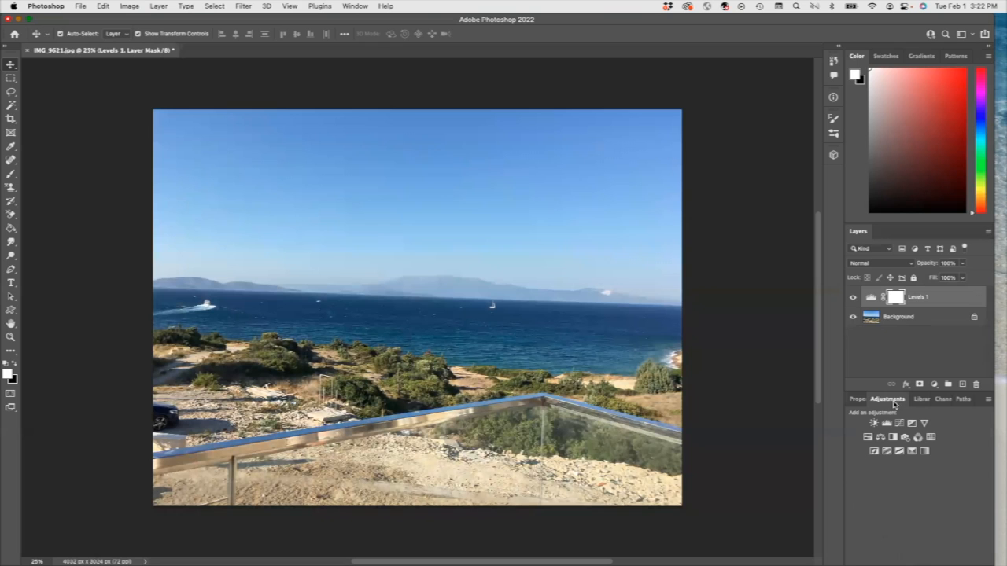
left_click(924, 424)
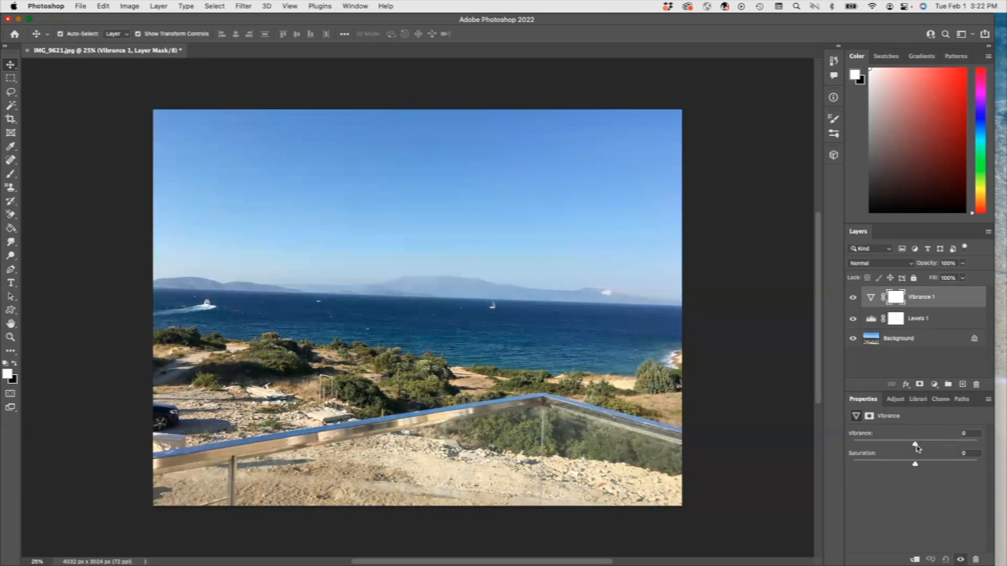
mouse_move(913, 446)
left_mouse_down()
mouse_move(956, 442)
mouse_move(913, 443)
left_mouse_up()
left_click_drag(854, 301, 854, 321)
- Add a second Vibrance adjustment directly above the Background with Vibrance +1 and Saturation +4, and hide it
left_click(886, 339)
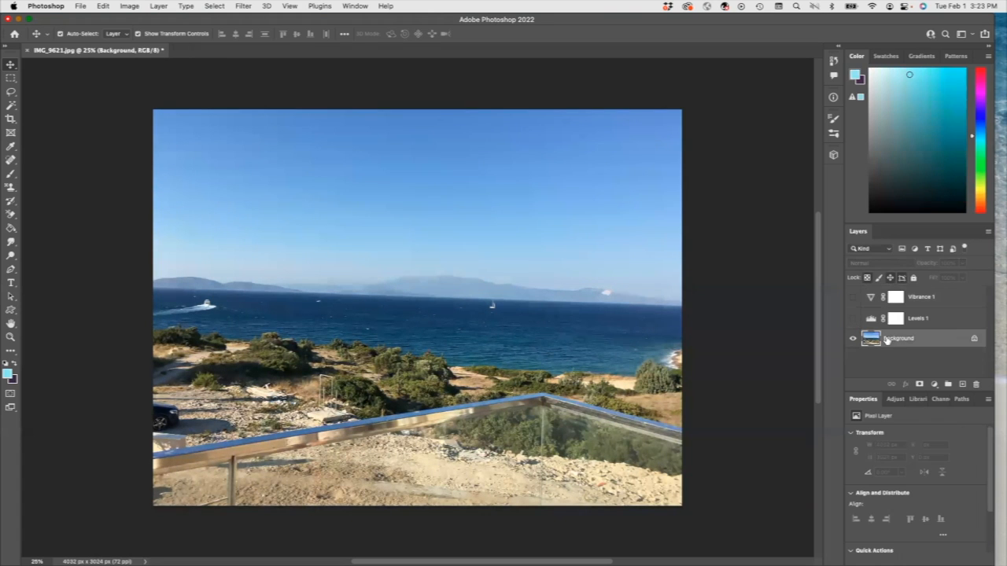
left_click(894, 398)
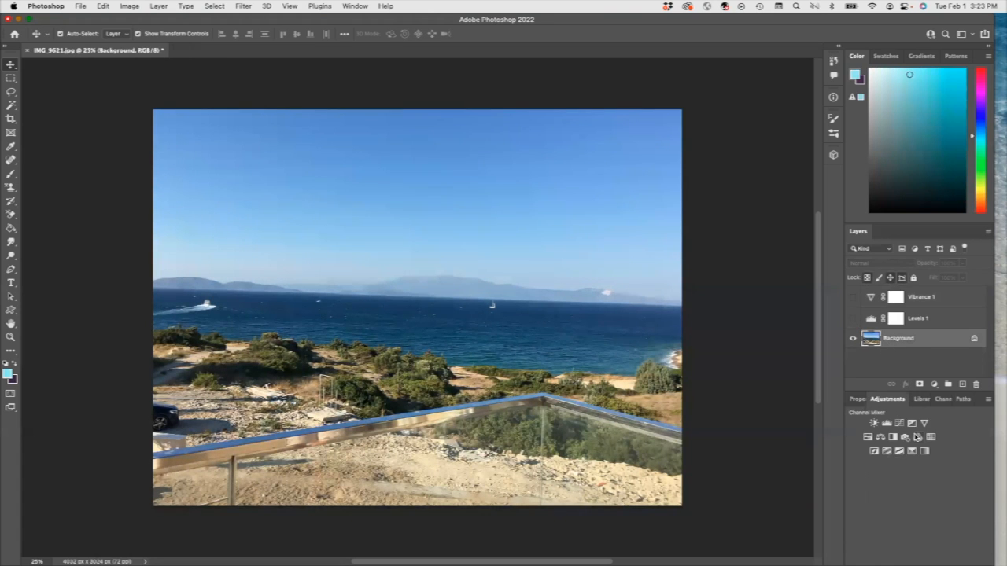
left_click(924, 423)
left_click_drag(916, 446, 966, 444)
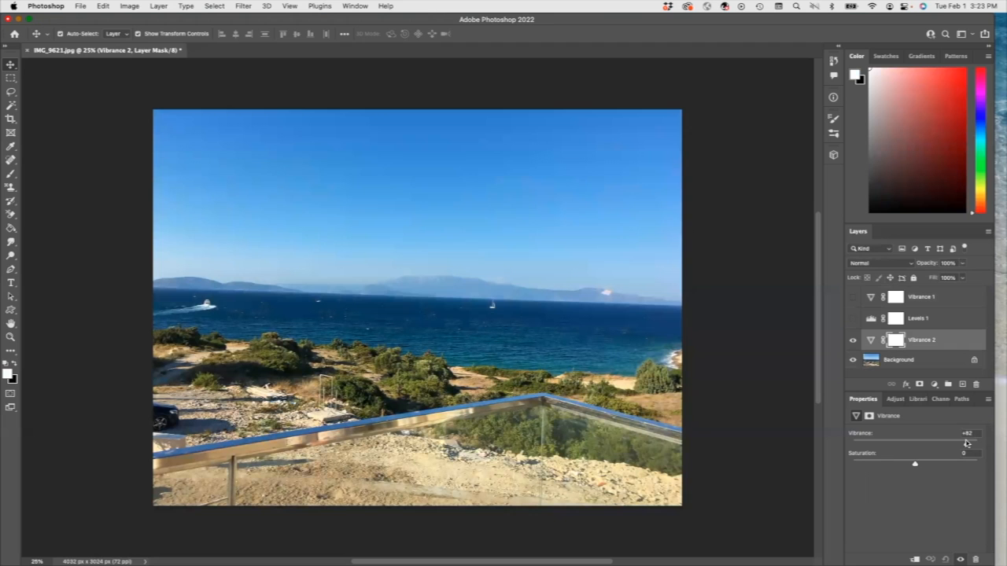
left_click_drag(966, 445, 917, 464)
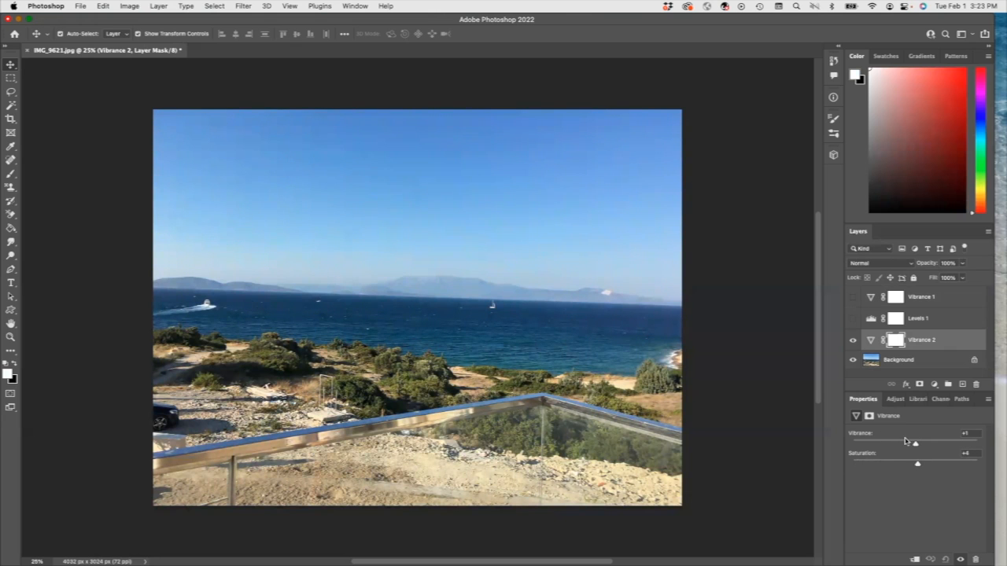
left_click(852, 340)
- Add a Hue/Saturation adjustment layer directly above the Background with Saturation +1 and Lightness +2
left_click(895, 360)
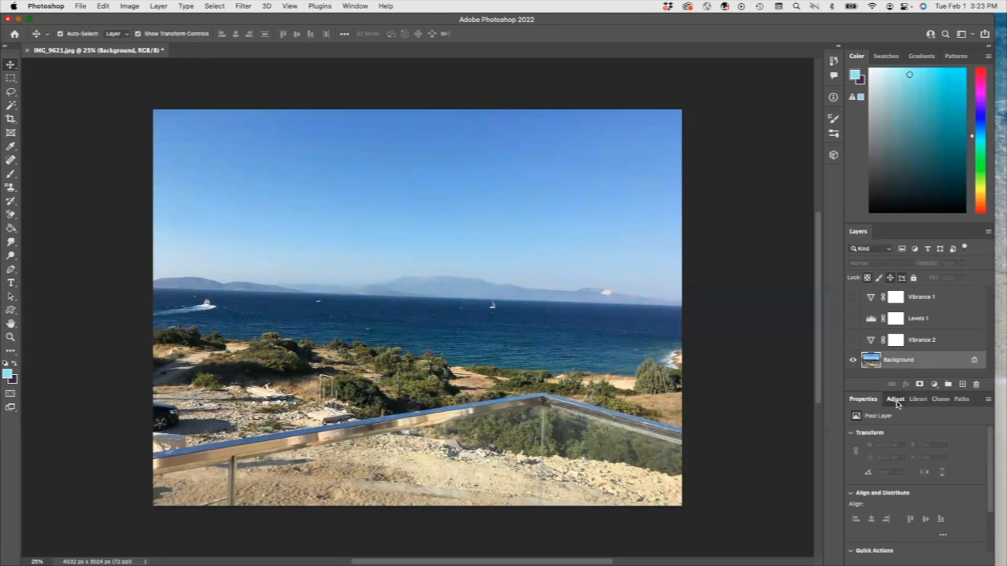
left_click(894, 399)
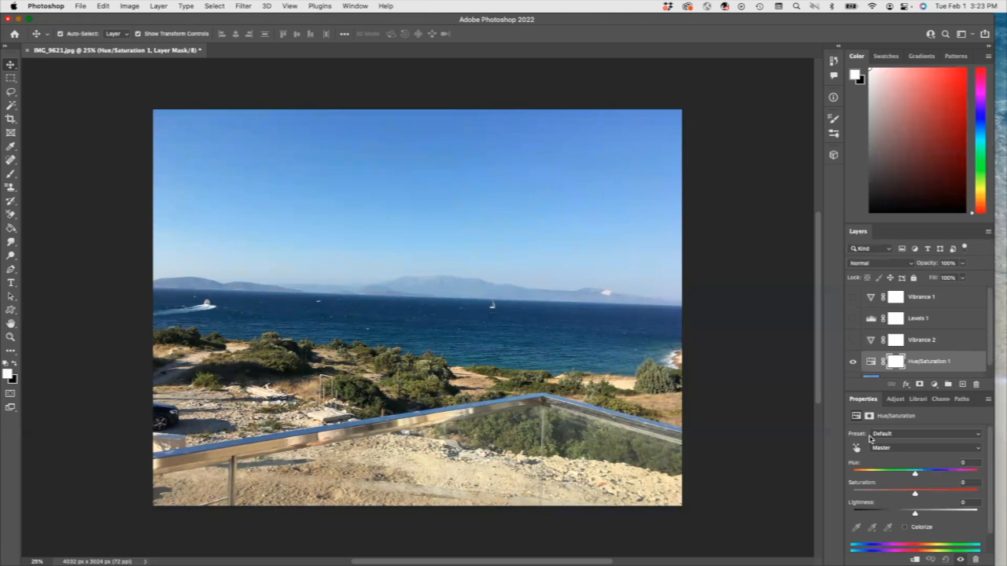
left_click(915, 475)
left_click_drag(914, 475, 916, 517)
scroll(866, 349, "down", 1)
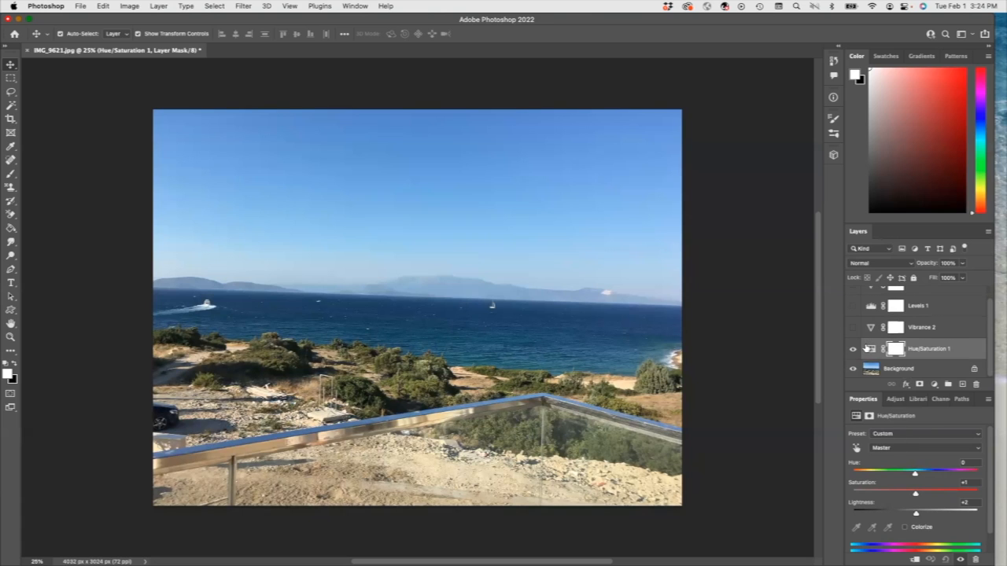
- Hide the first Hue/Saturation layer and add a second one directly above the Background with the Greens hue at -3
left_click(852, 349)
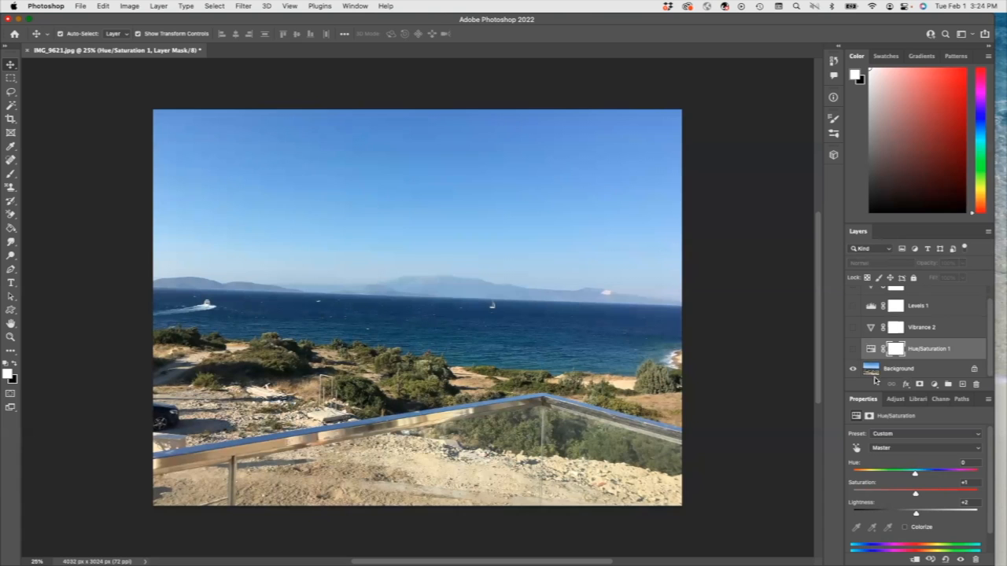
left_click(884, 370)
left_click(895, 398)
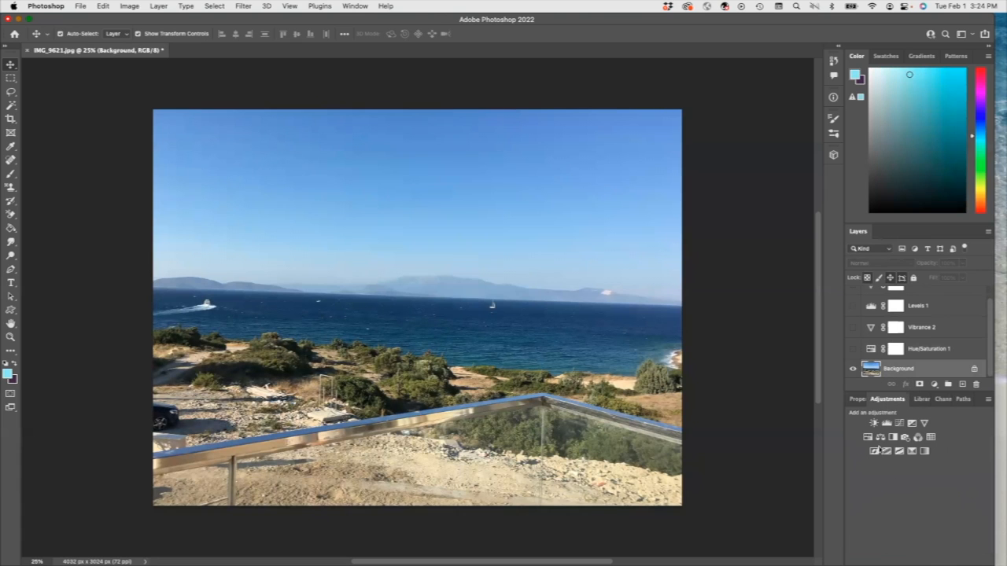
left_click(867, 437)
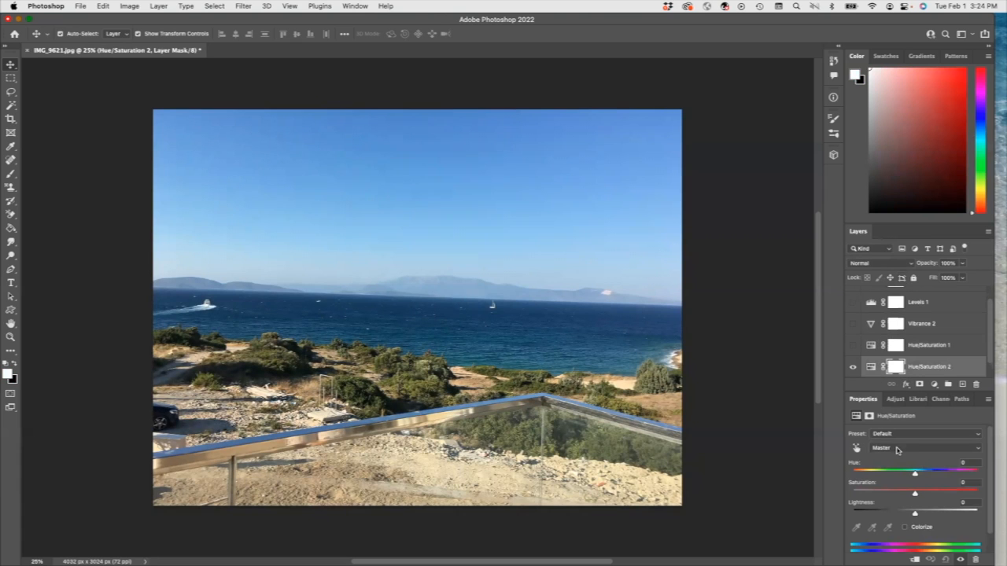
left_click(897, 450)
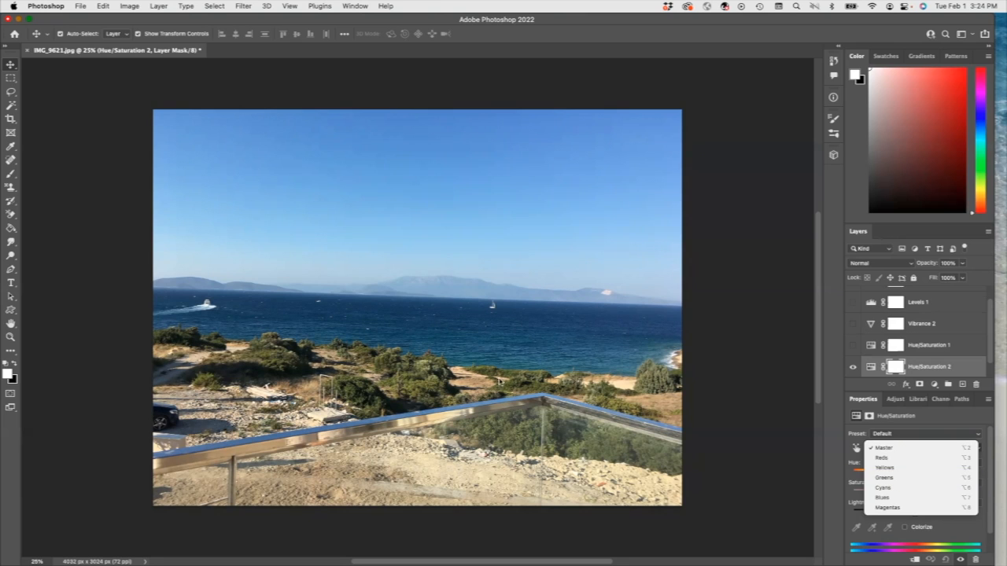
left_click(891, 477)
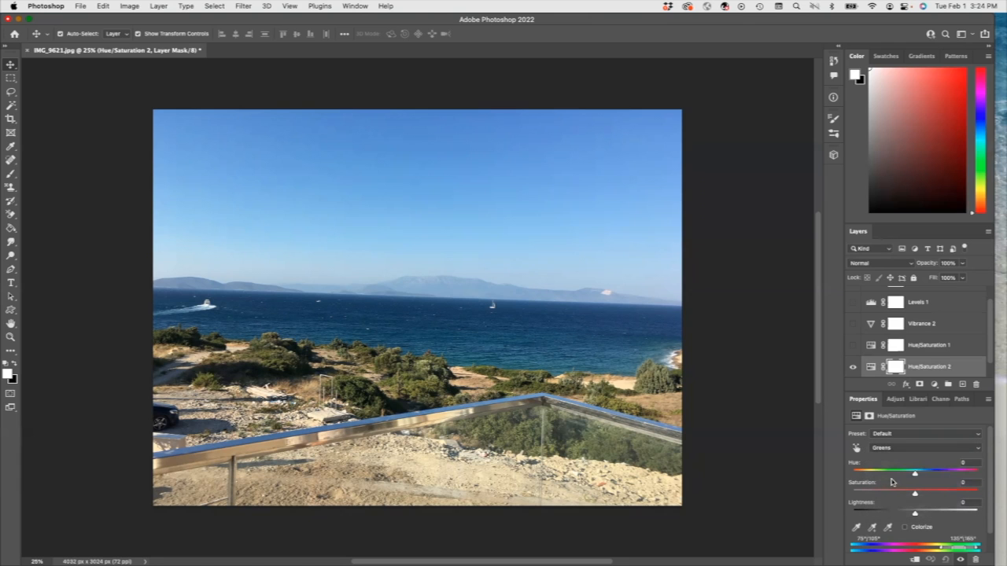
mouse_move(915, 475)
left_mouse_down()
mouse_move(871, 479)
mouse_move(982, 484)
mouse_move(914, 477)
left_mouse_up()
scroll(910, 335, "down", 1)
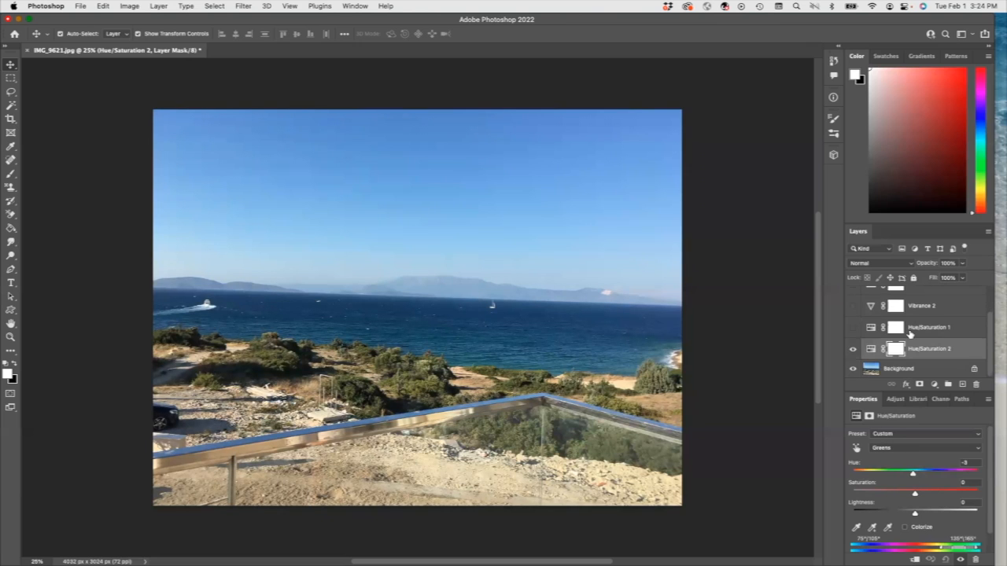
- Set the Yellows hue of the second Hue/Saturation adjustment to -1
left_click(904, 449)
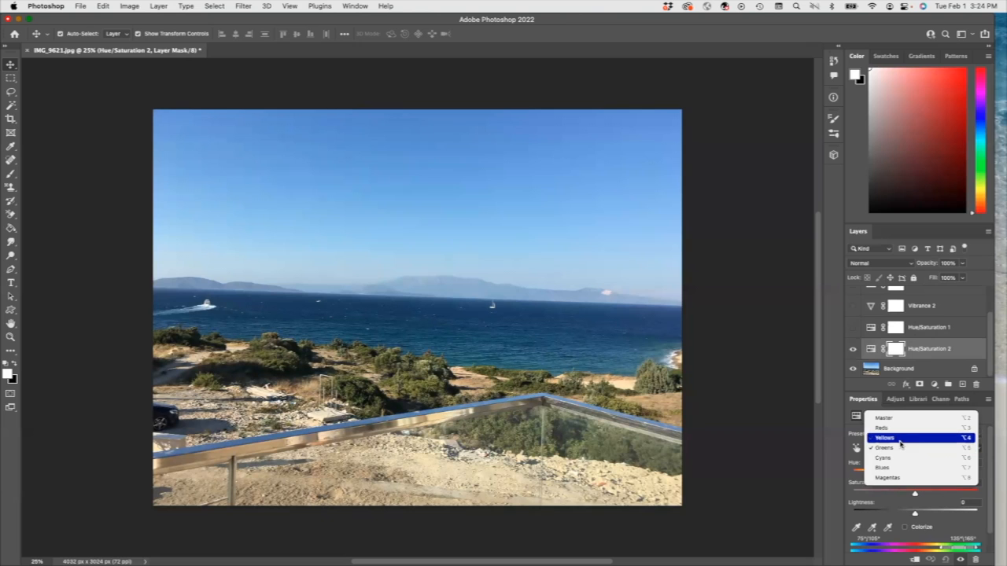
left_click(901, 437)
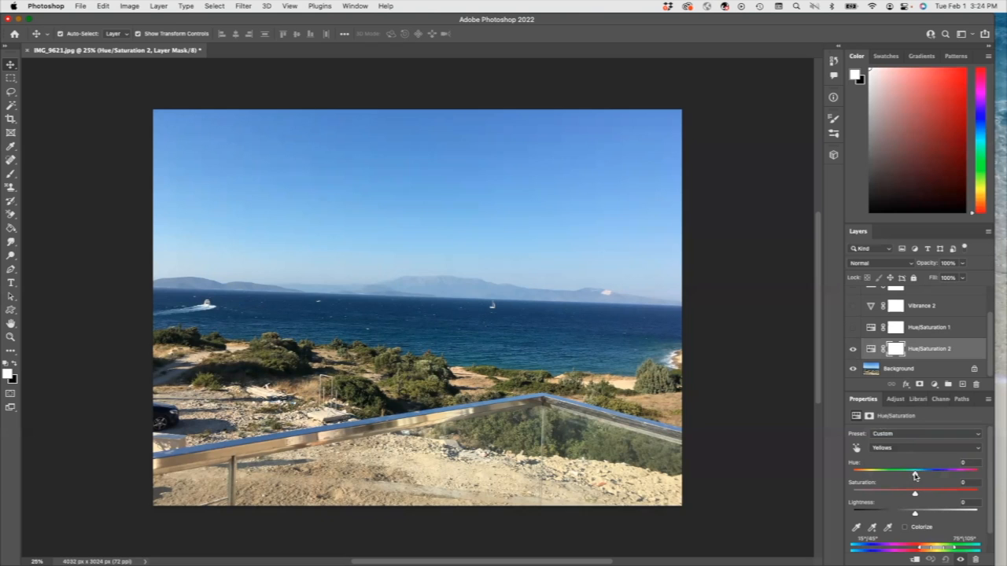
mouse_move(915, 475)
left_mouse_down()
mouse_move(939, 473)
mouse_move(883, 475)
mouse_move(939, 473)
mouse_move(914, 475)
left_mouse_up()
- Examine the adjusted seaside photo at closer magnification and again in full view at 25%
left_click(11, 336)
left_click(78, 35)
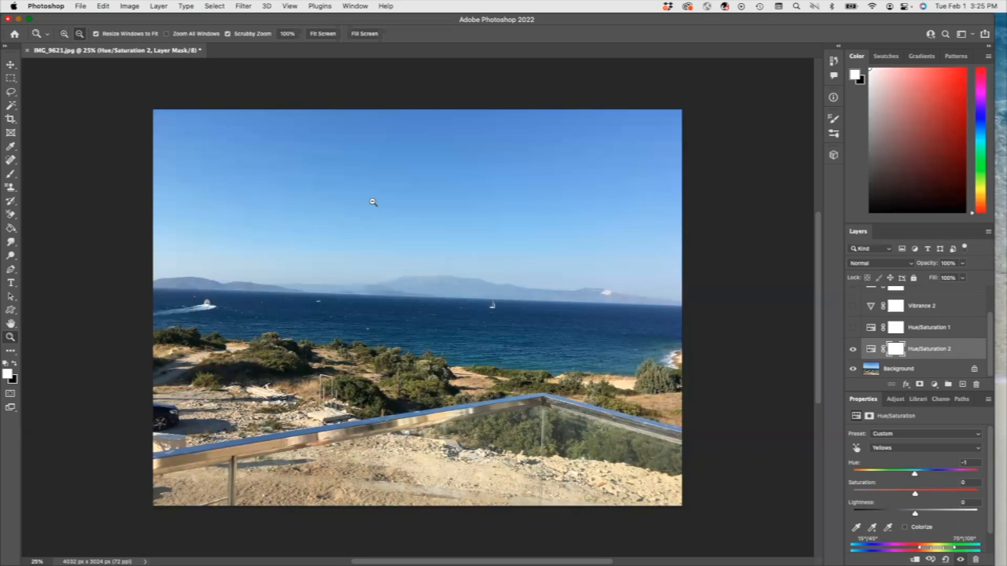
key("super+equal")
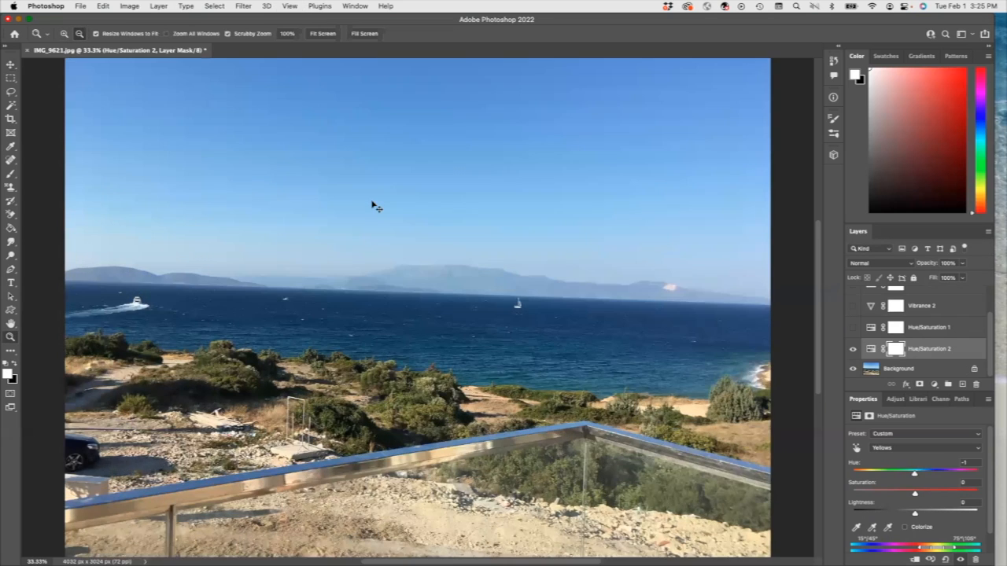
key("super+equal")
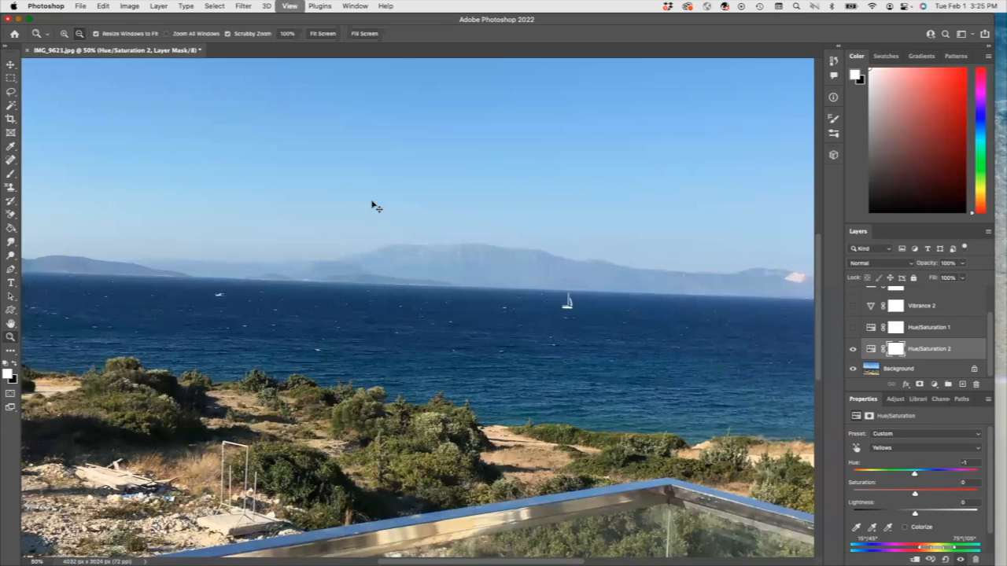
key("super+minus")
key("super+minus")
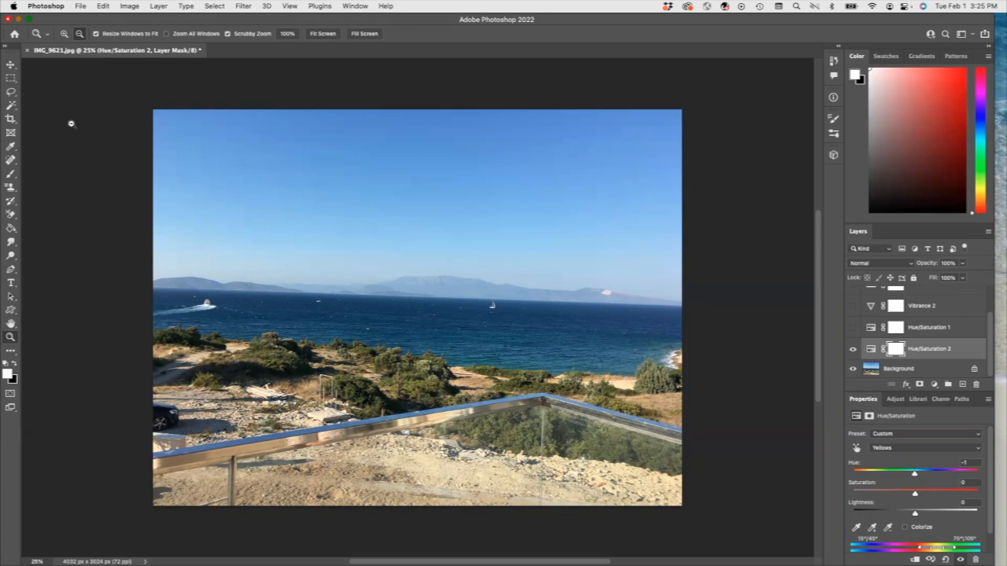
left_click_drag(226, 231, 243, 211)
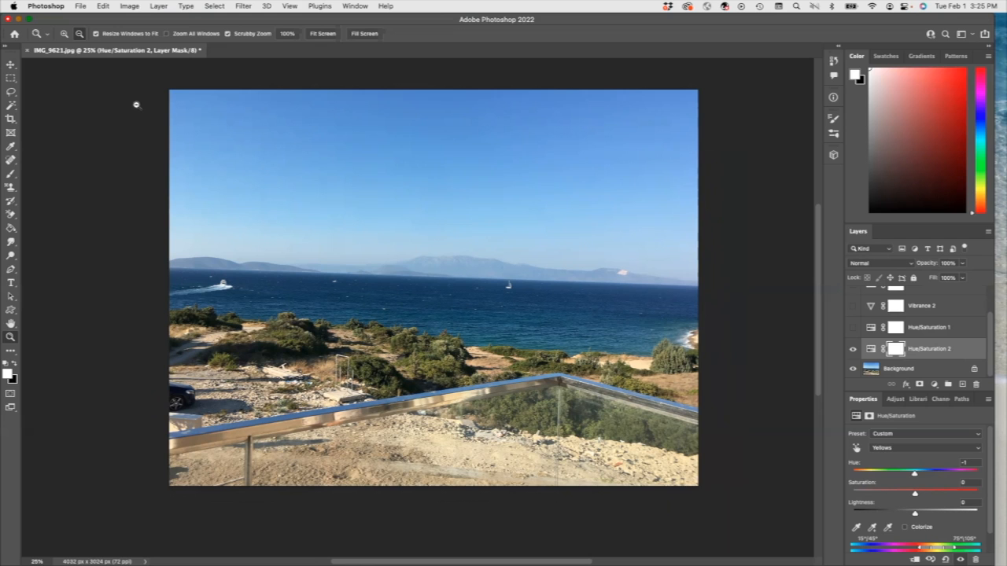
- Close IMG_9621.jpg without saving its changes
left_click(26, 51)
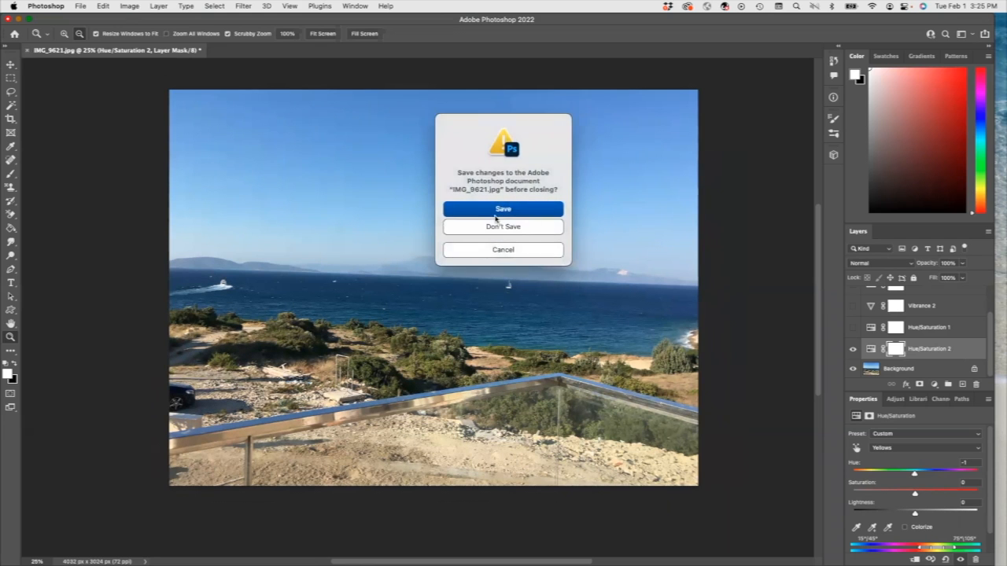
left_click(502, 228)
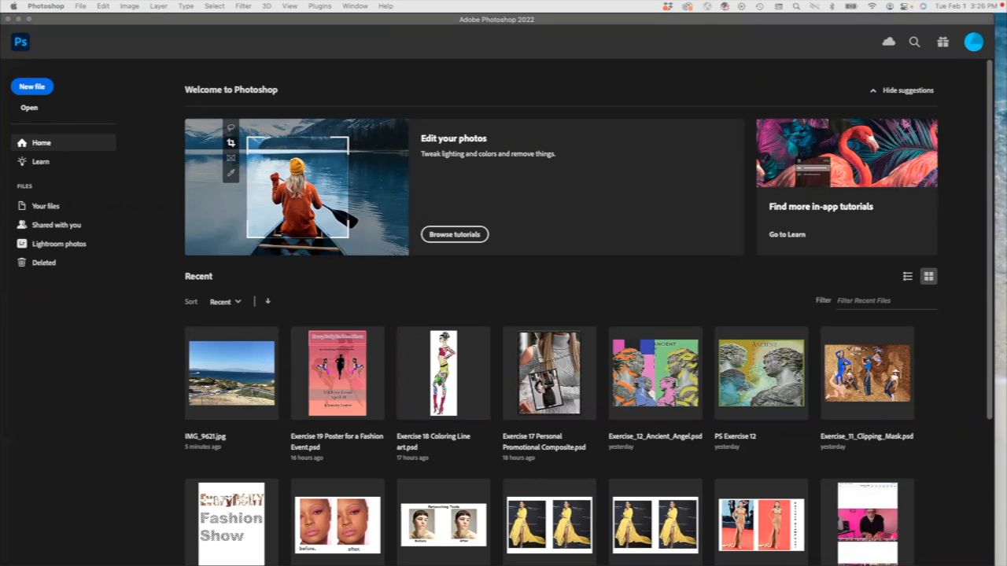
- Switch to Chrome, examine the whole Shapes Repeat Pattern example sheet, and close its window
key("super+Tab")
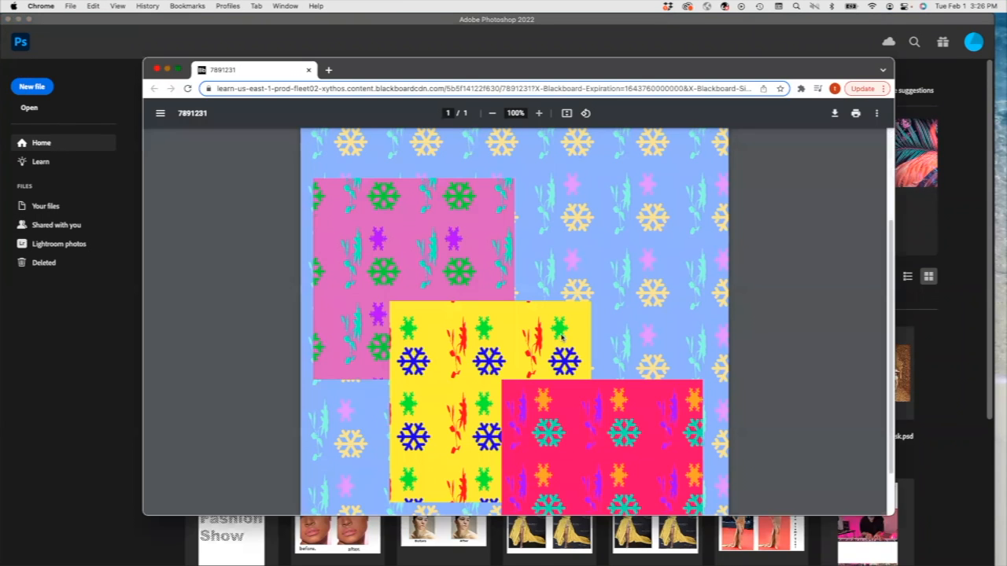
scroll(561, 337, "down", 2)
scroll(558, 327, "up", 4)
scroll(556, 324, "up", 1)
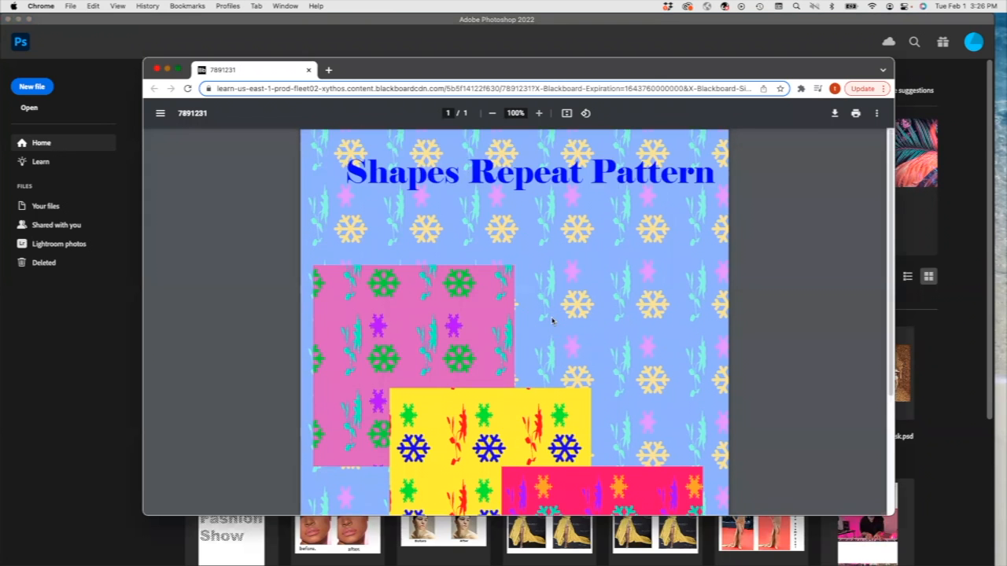
scroll(554, 321, "down", 4)
scroll(553, 320, "up", 4)
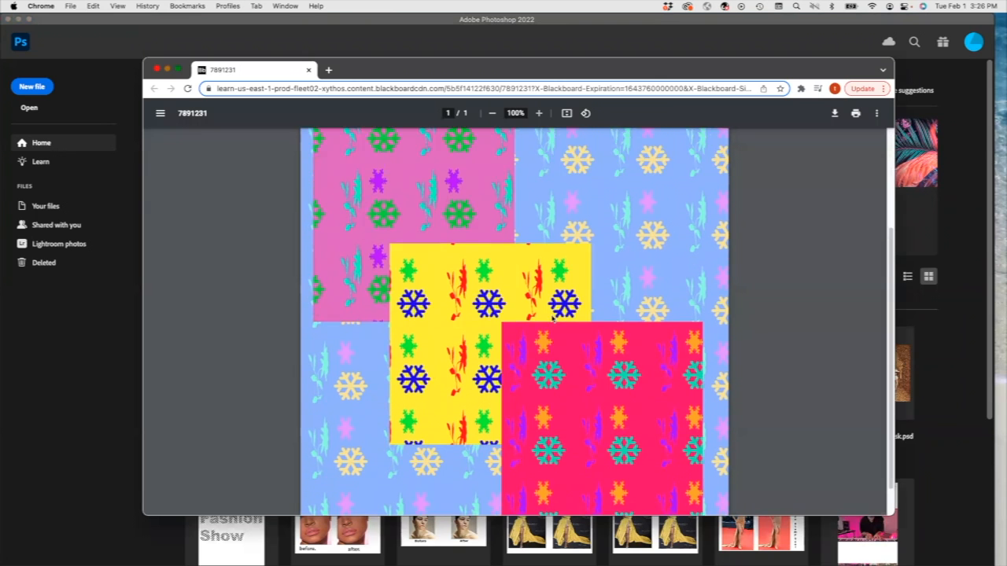
scroll(545, 321, "up", 1)
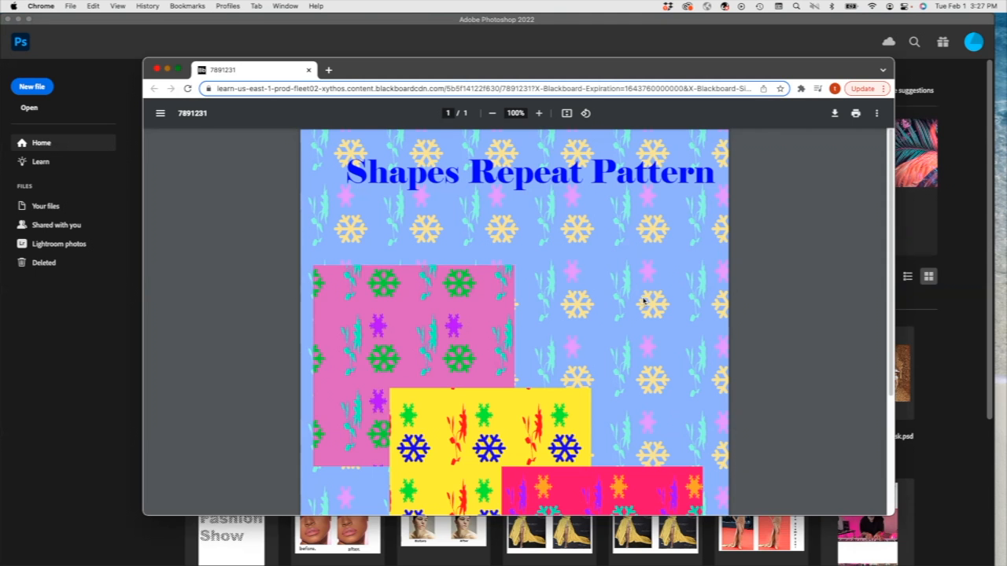
left_click(157, 70)
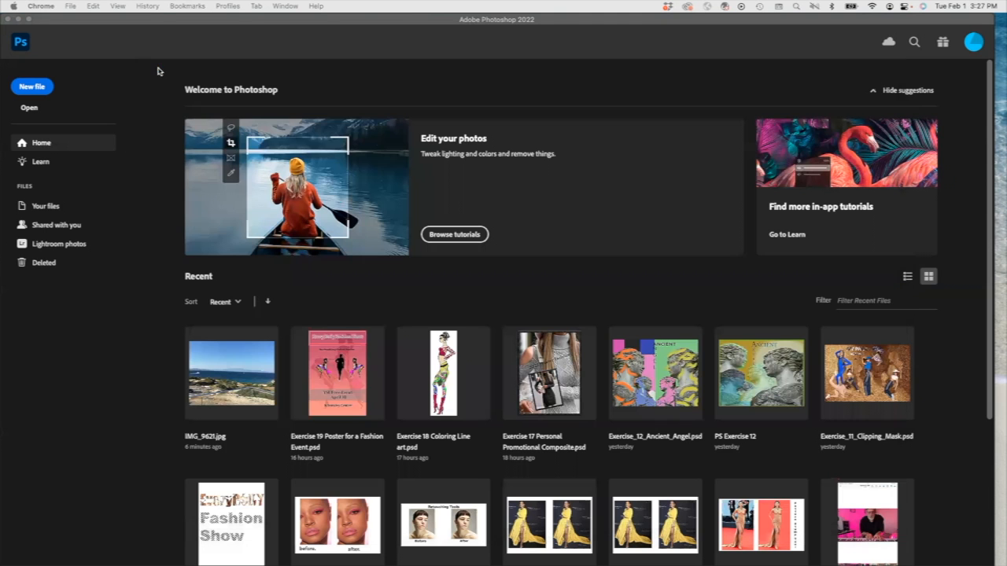
- Create a new print document from the Letter preset, 8.5 x 11 inches, with the resolution set to 72 pixels/inch
left_click(43, 88)
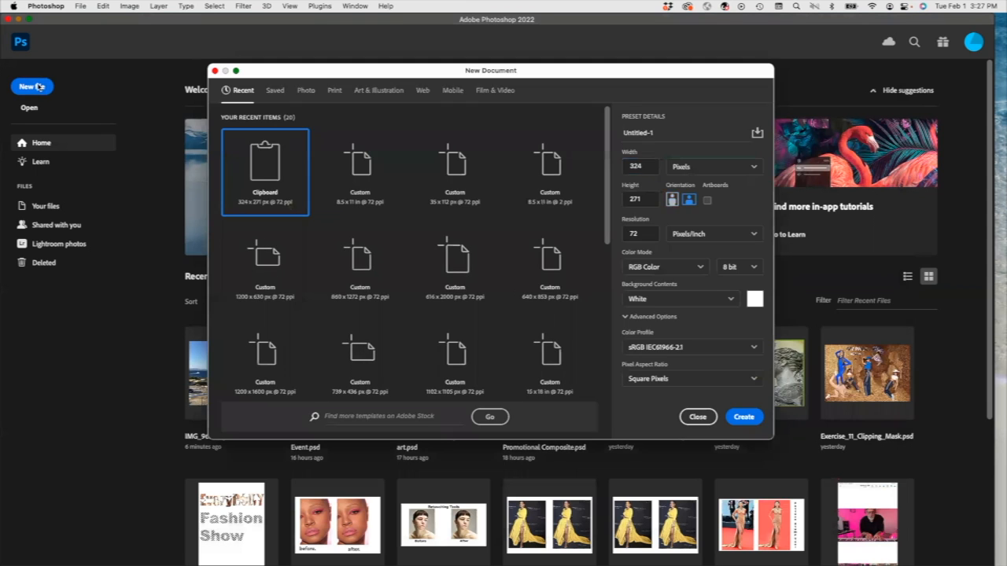
left_click(334, 91)
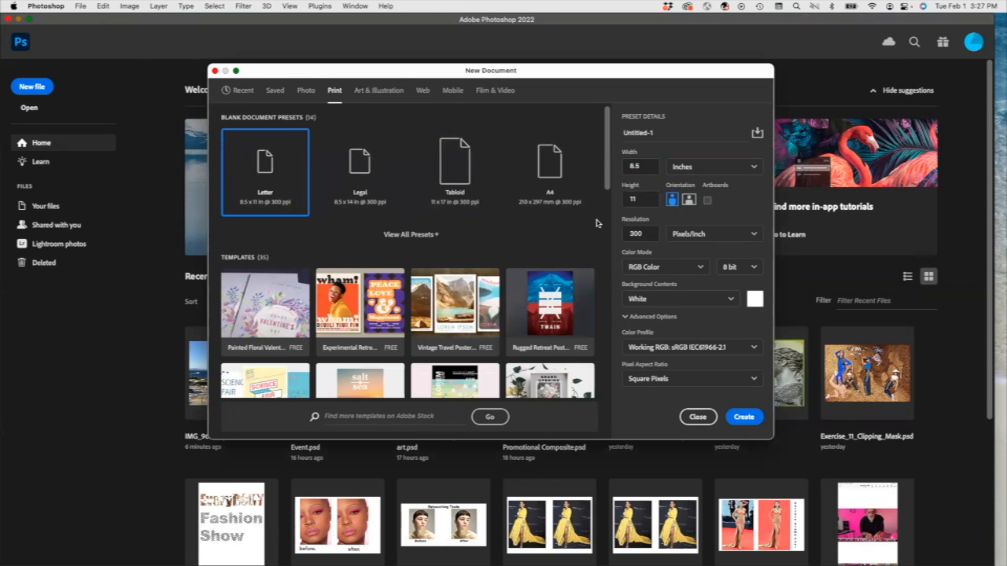
double_click(647, 233)
type("72")
key("Return")
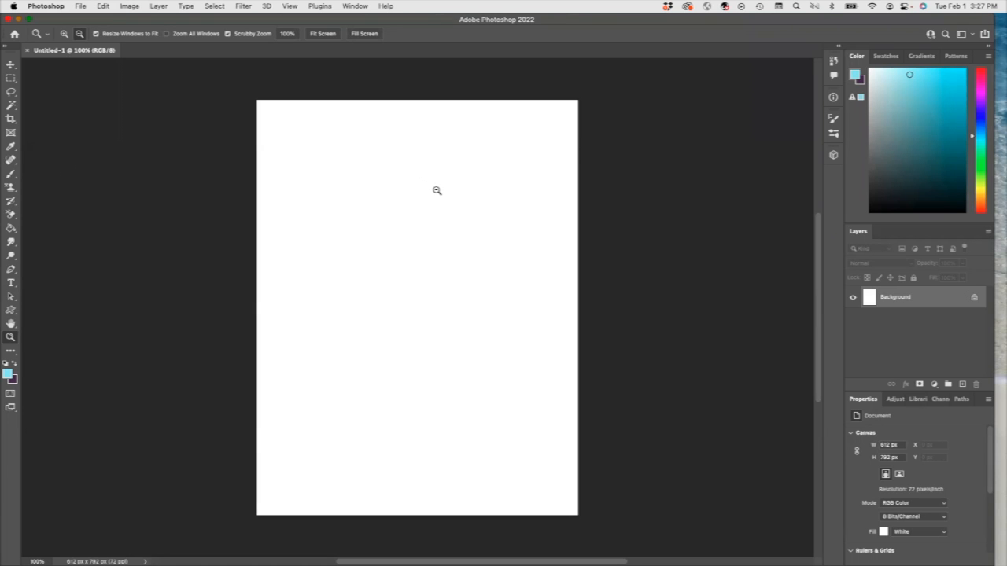
- Add a new layer and draw a bright pink flower about 22 x 21 px near the page's upper-left corner, using a Flowers custom shape
left_click(963, 385)
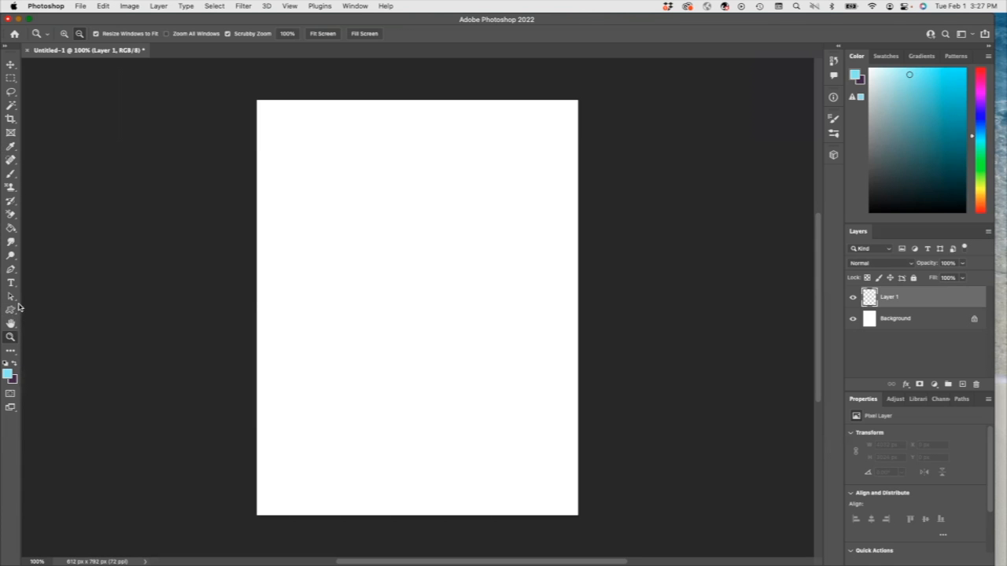
left_click(11, 310)
right_click(12, 314)
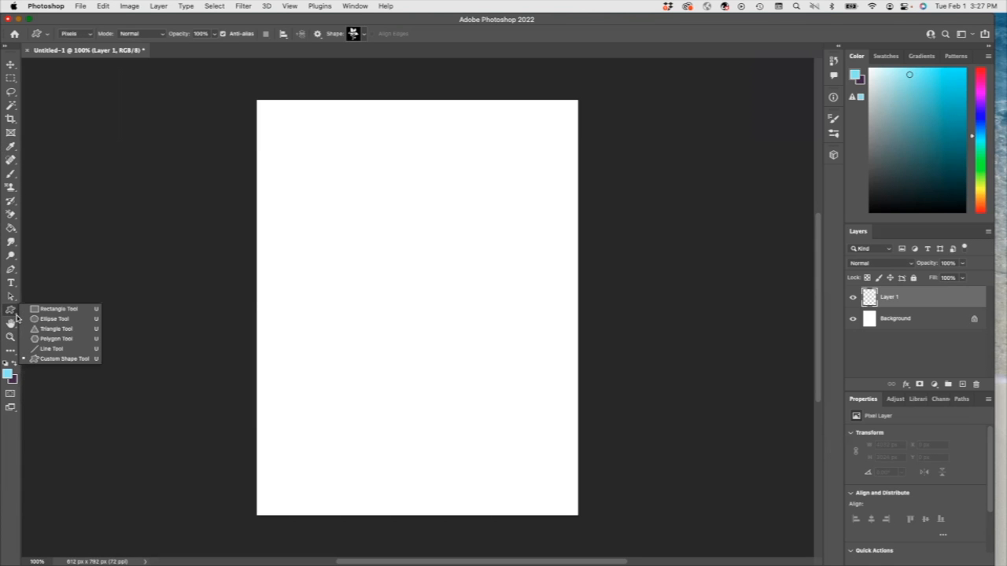
left_click(54, 359)
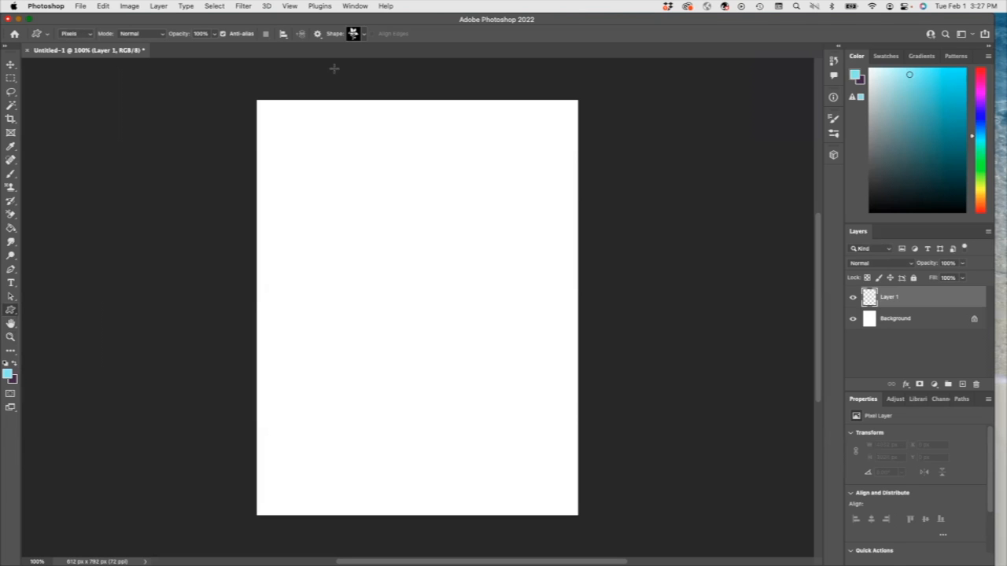
left_click(363, 34)
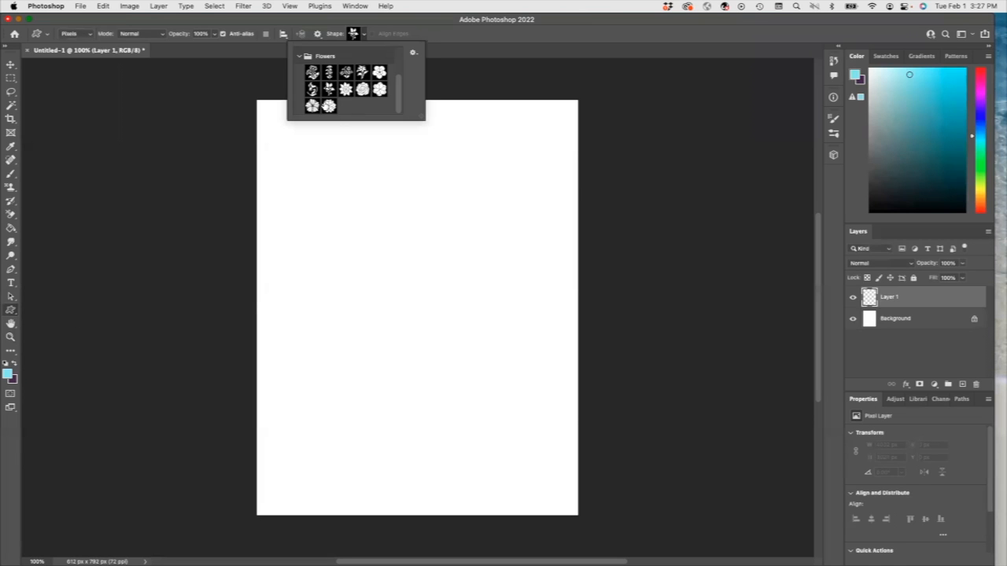
left_click(414, 53)
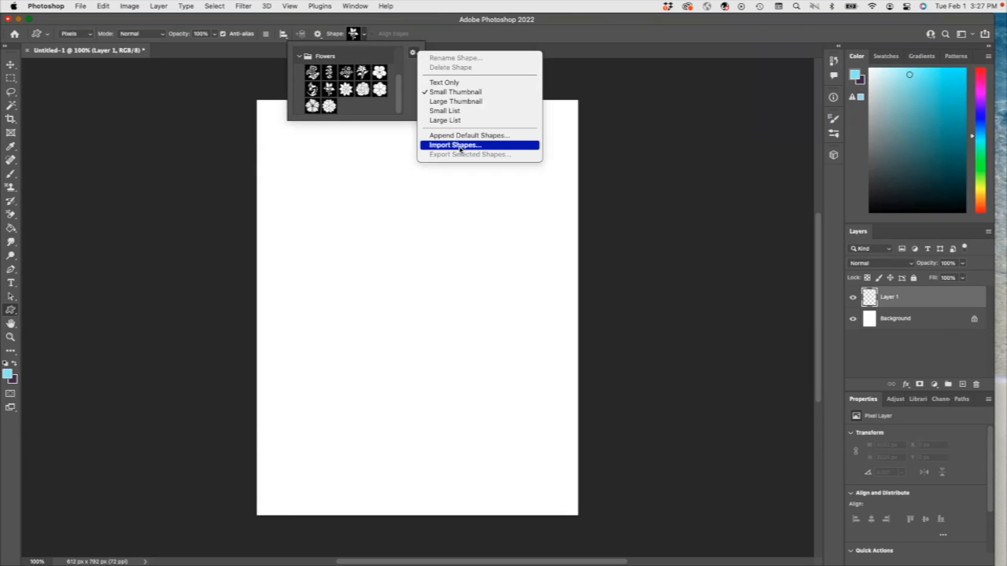
left_click(362, 88)
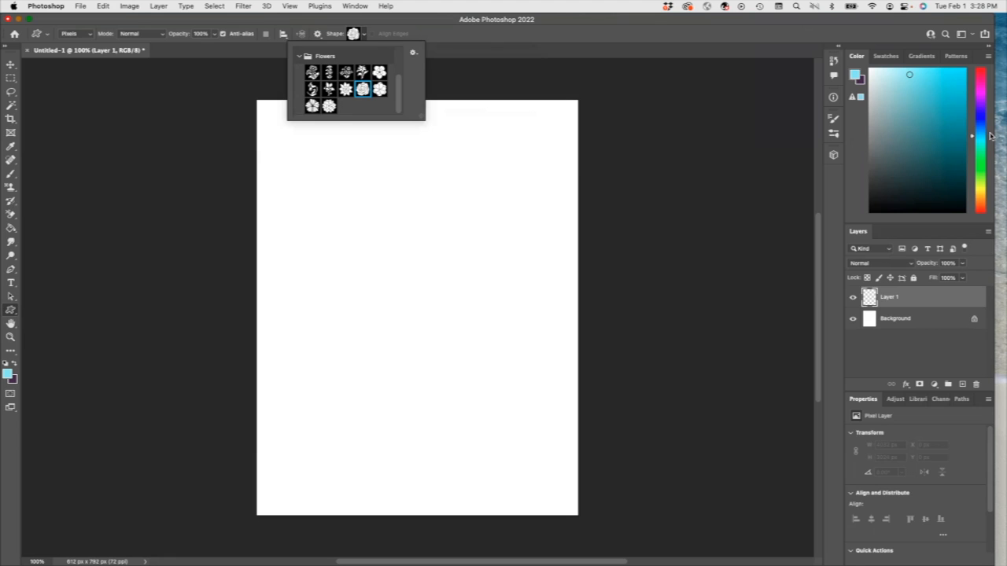
left_click(981, 74)
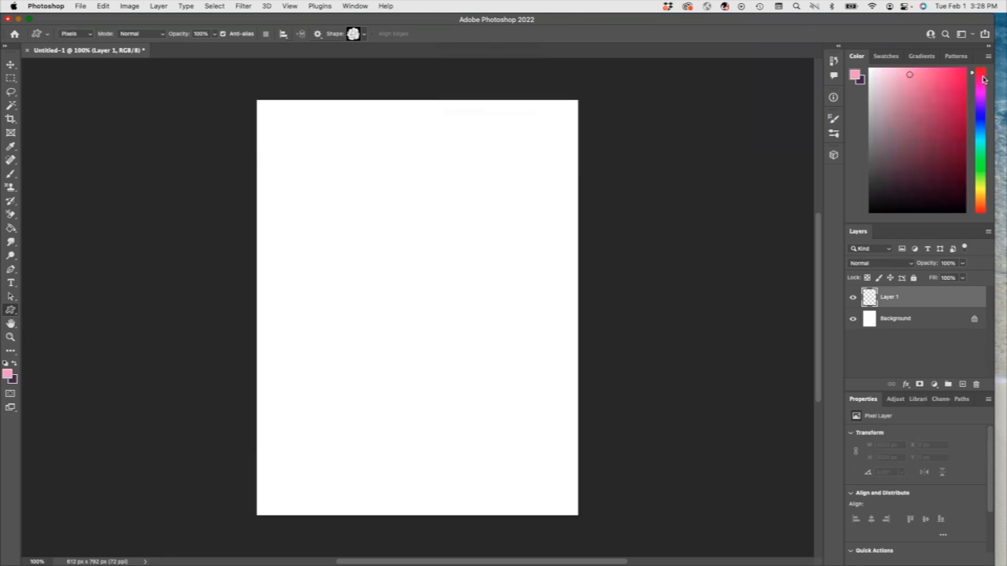
left_click(954, 73)
left_click_drag(292, 135, 304, 144)
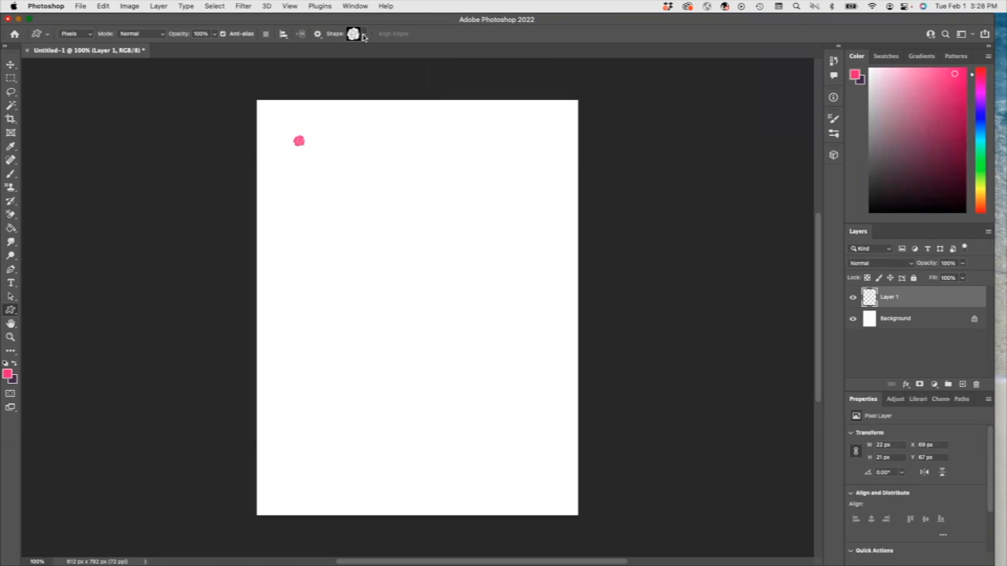
- Draw a green pointed-petal flower from the Flowers custom shapes, about 21 x 19 px, on a new layer just right of the pink flower
left_click(981, 167)
left_click(363, 34)
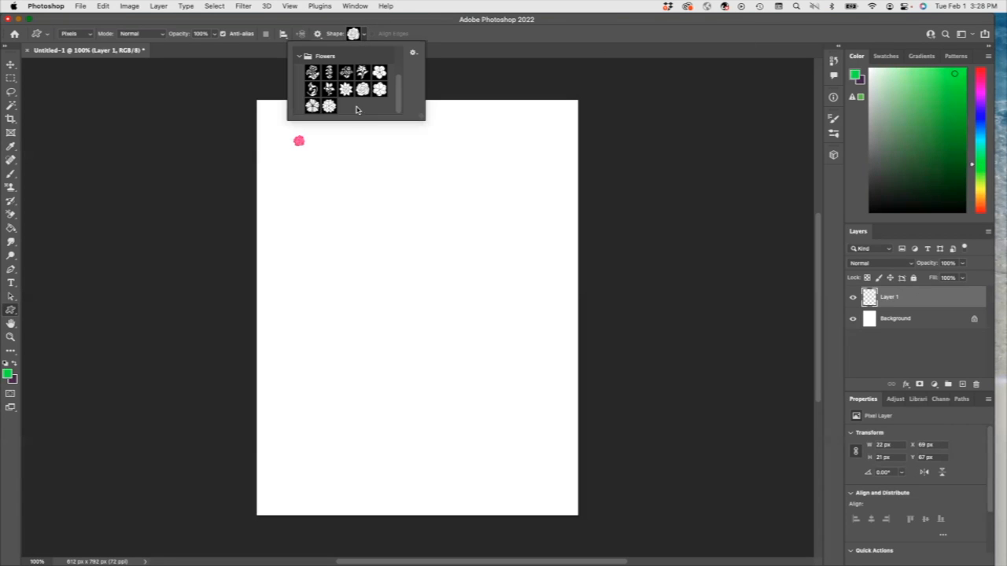
left_click(346, 91)
left_click(364, 36)
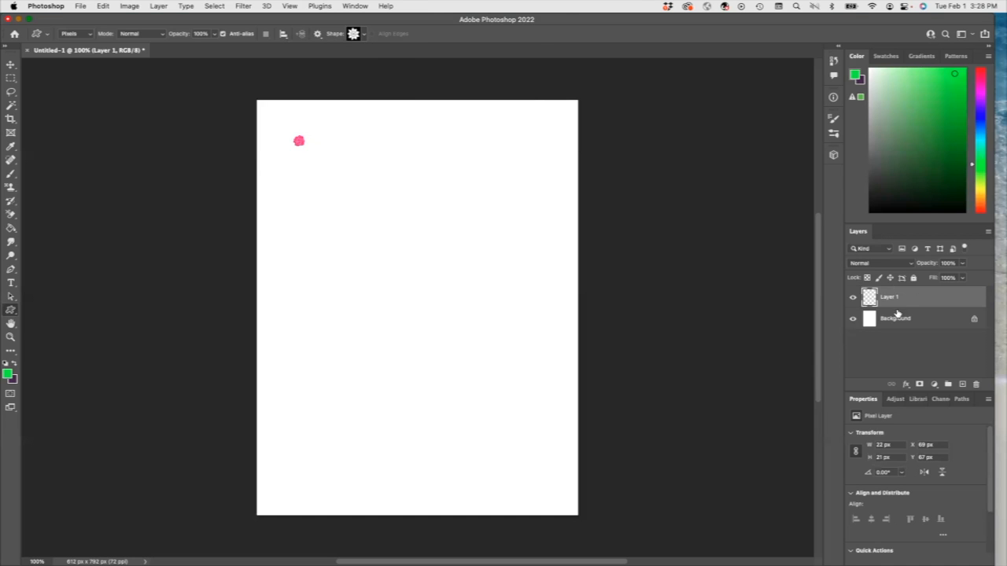
left_click(963, 384)
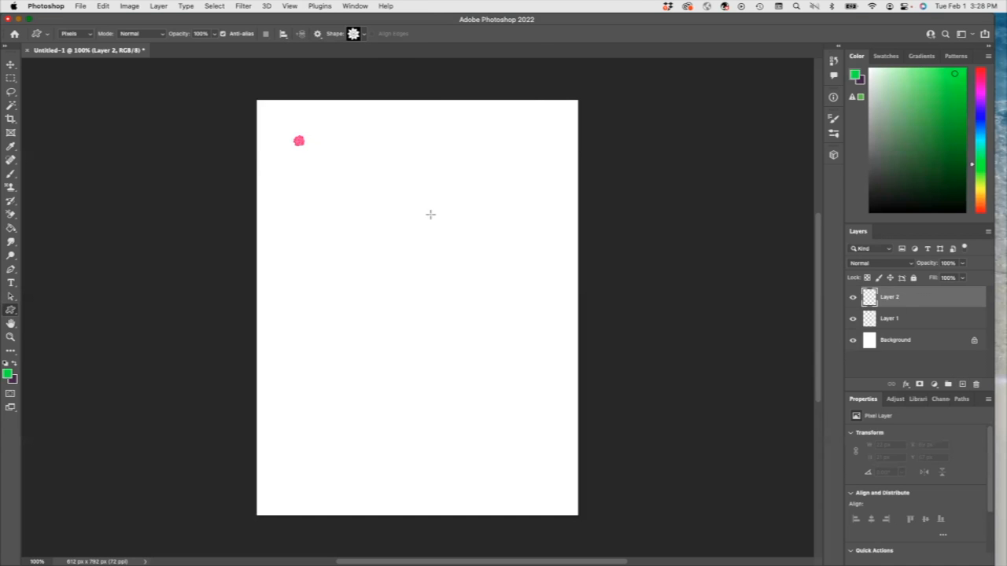
left_click_drag(308, 138, 321, 147)
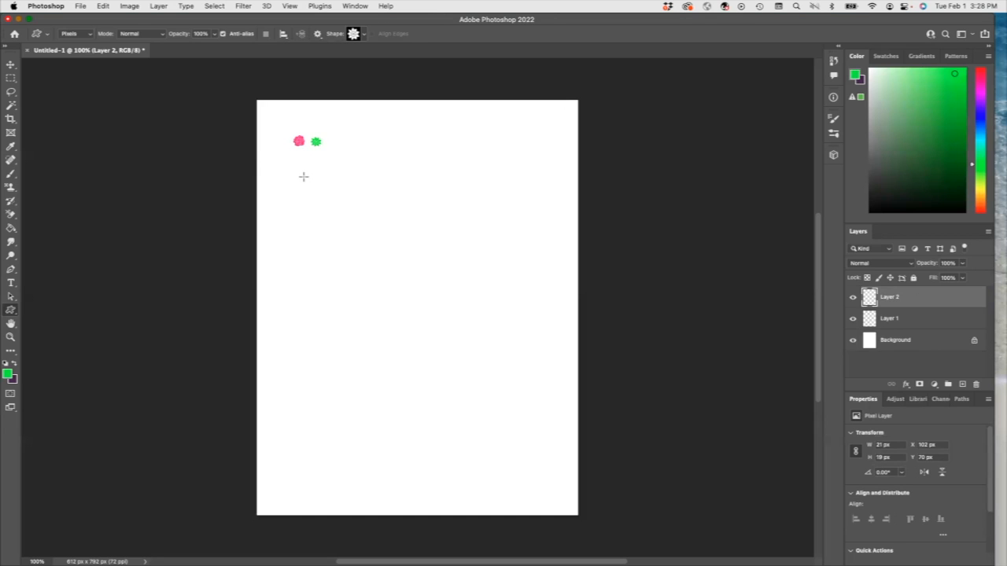
- Draw a yellow stemmed flower from the Flowers custom shapes, about 22 x 35 px, on a new layer just below the pink and green flowers
left_click(364, 35)
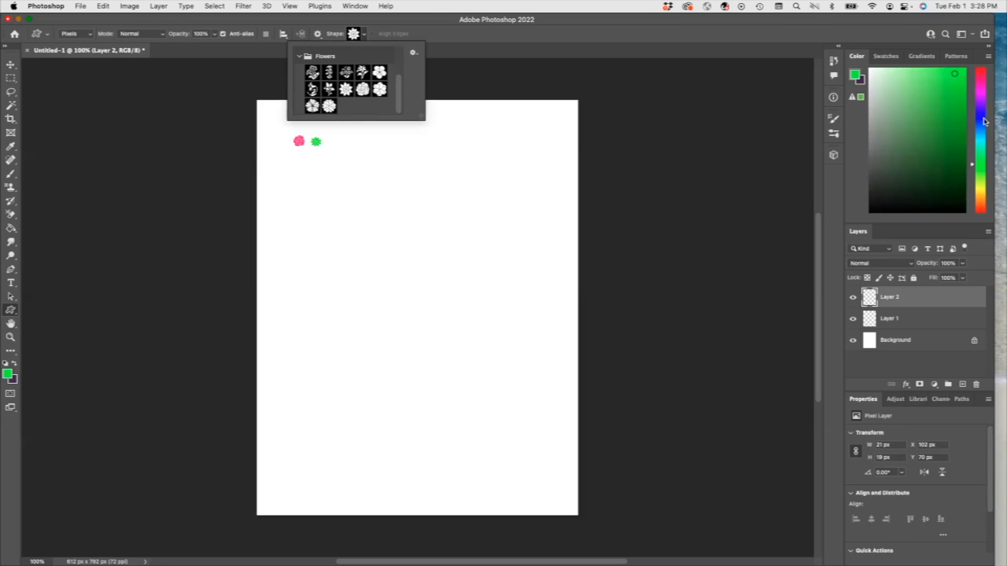
left_click(980, 189)
left_click(362, 71)
left_click_drag(295, 141, 308, 165)
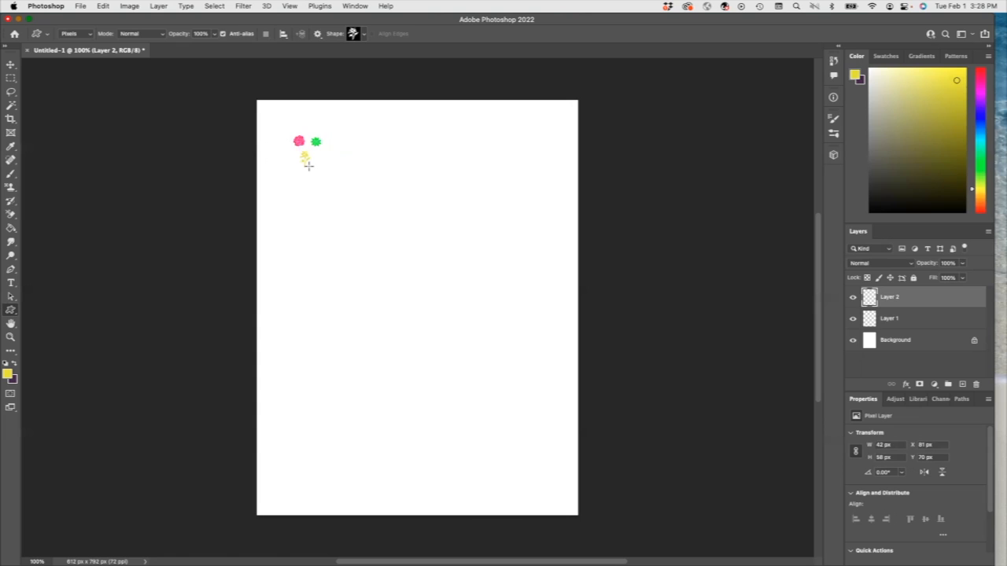
key("super+z")
left_click(961, 385)
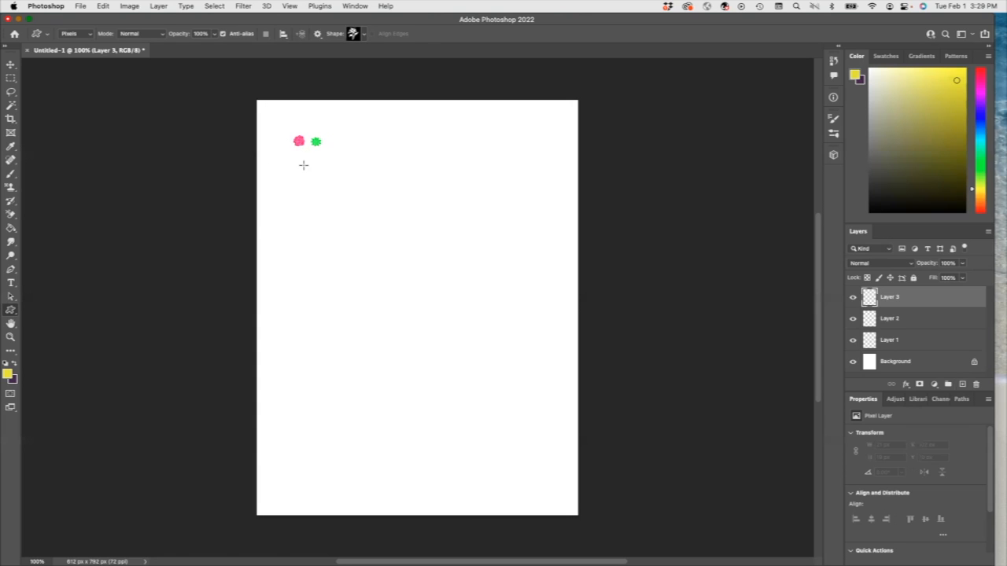
left_click_drag(297, 149, 311, 168)
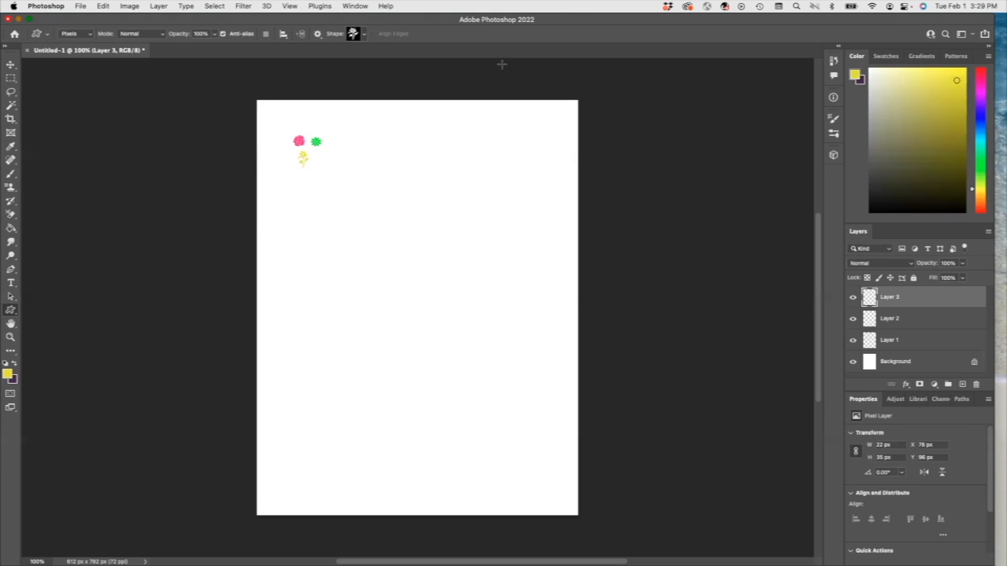
- Draw a blue flower from the Flowers custom shapes, about 29 x 33 px, on a new layer just above the pink and green flowers
left_click(982, 121)
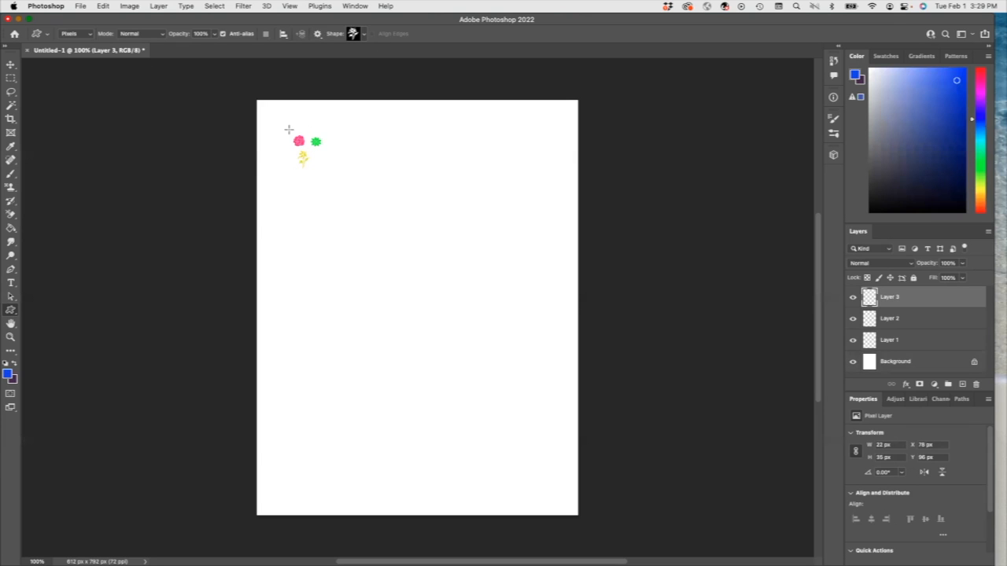
left_click(364, 35)
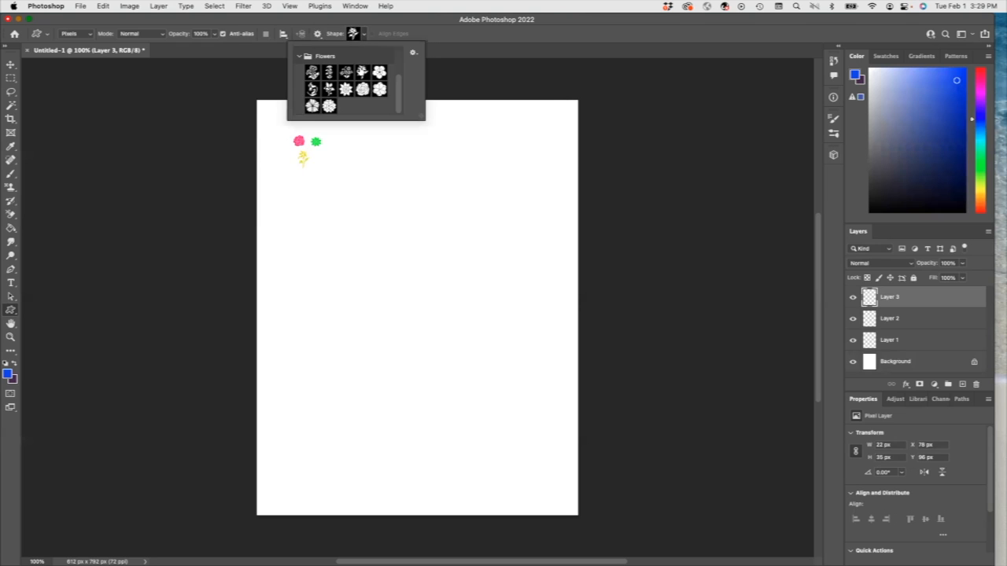
left_click(328, 88)
key("Return")
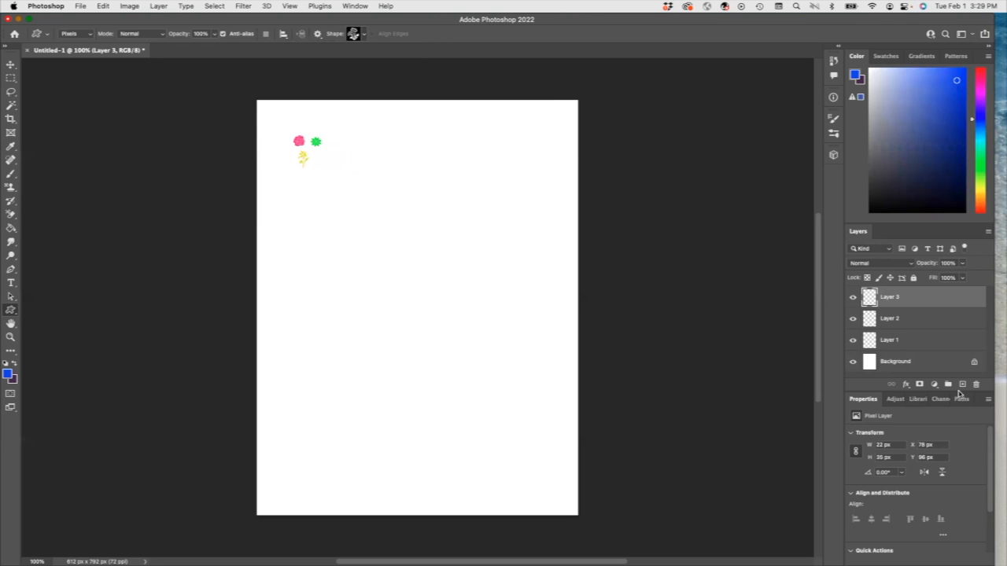
left_click(964, 385)
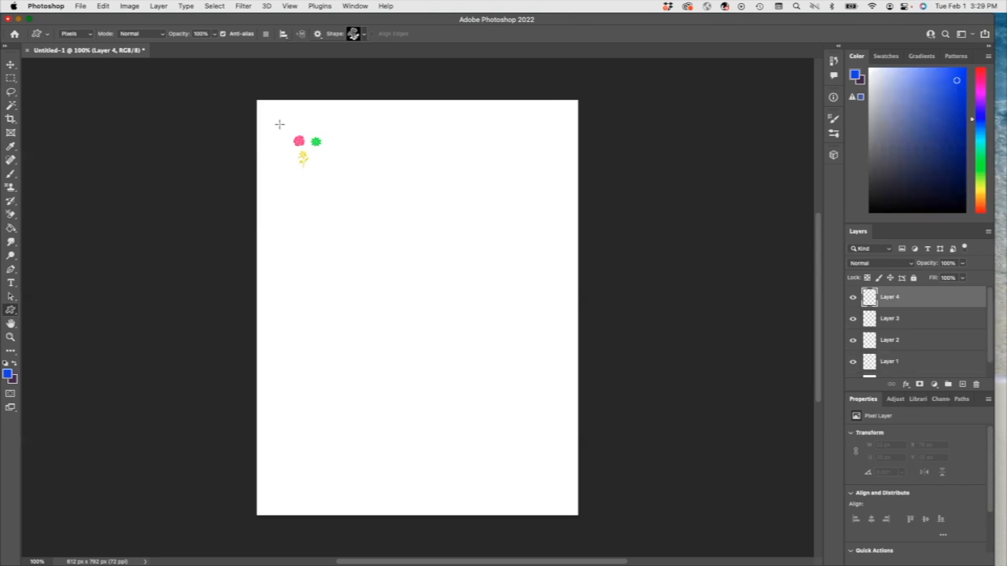
left_click_drag(299, 113, 317, 134)
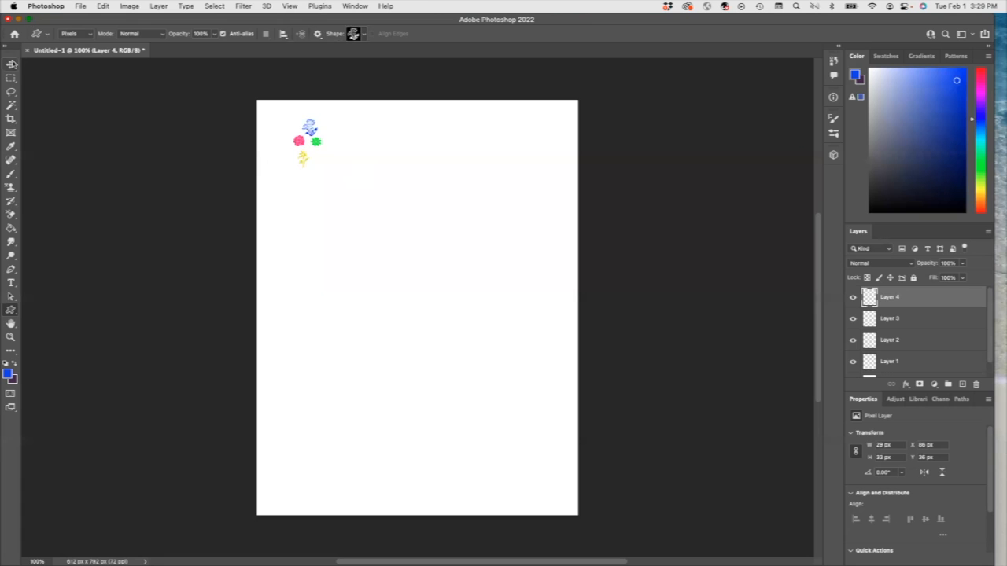
- Arrange the flowers in a diamond by centring the yellow flower under the blue one and shifting the green flower slightly right
left_click(10, 64)
left_click(307, 159)
left_click_drag(307, 160, 311, 159)
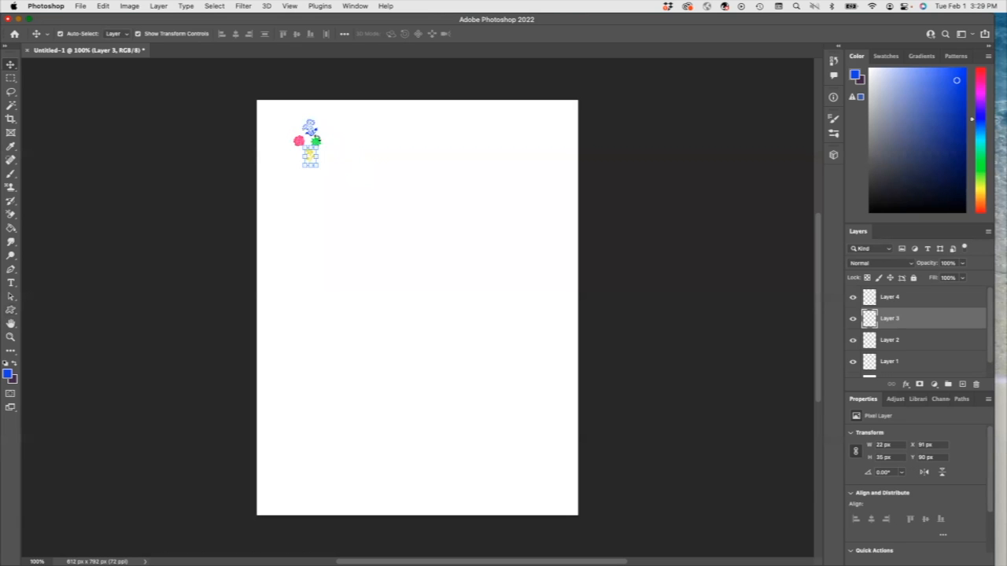
key("super+t")
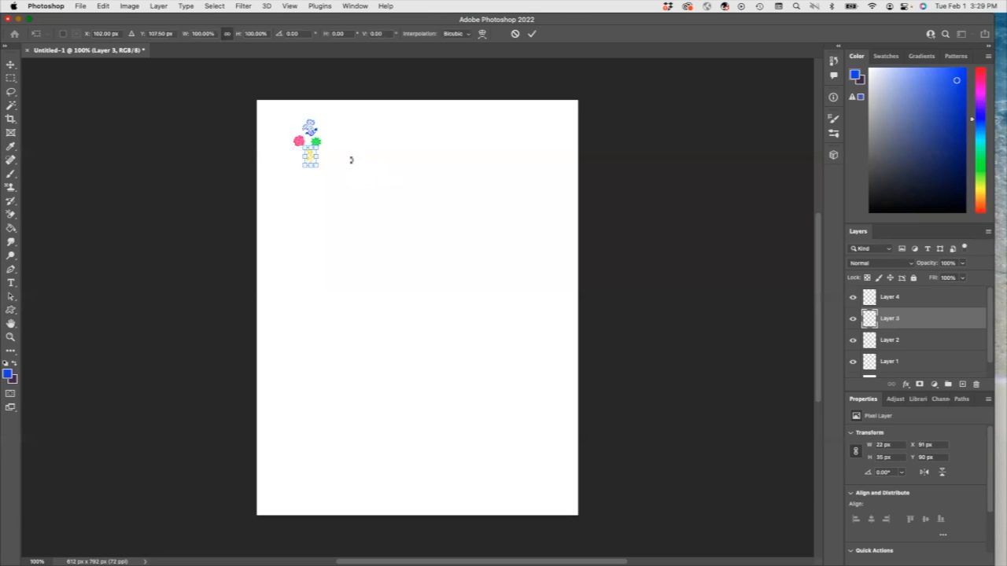
left_click(883, 303)
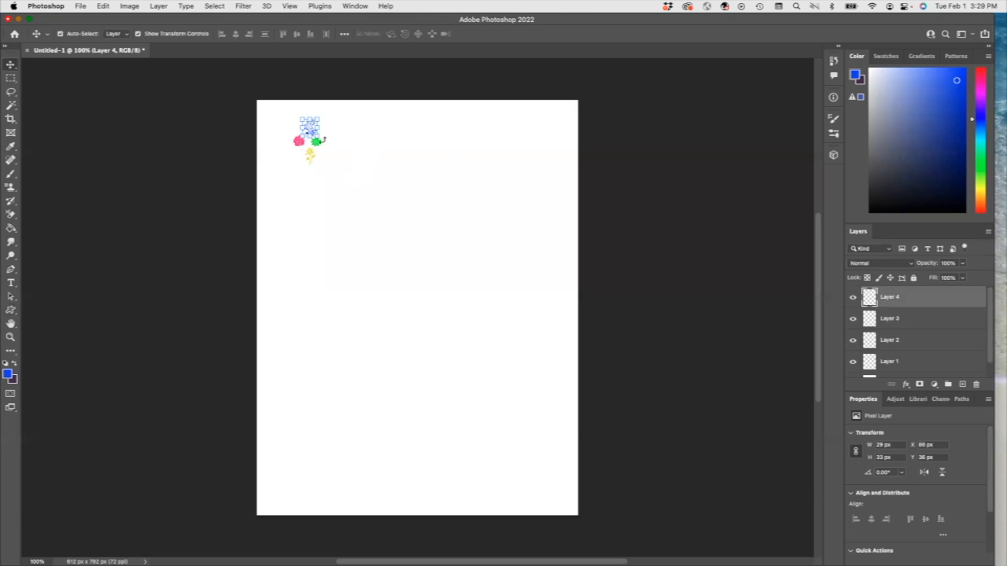
left_click(899, 342)
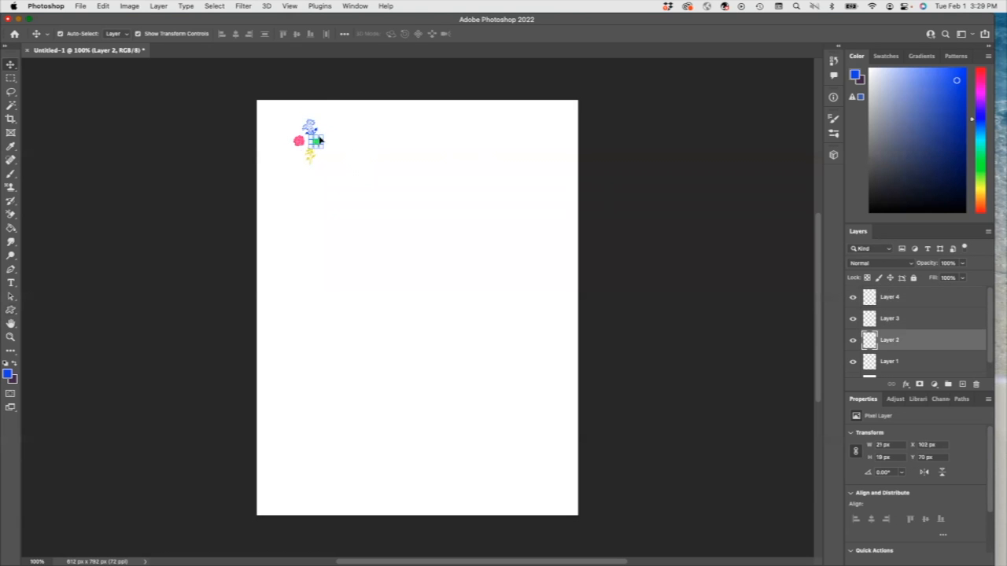
left_click_drag(316, 143, 325, 143)
left_click(382, 164)
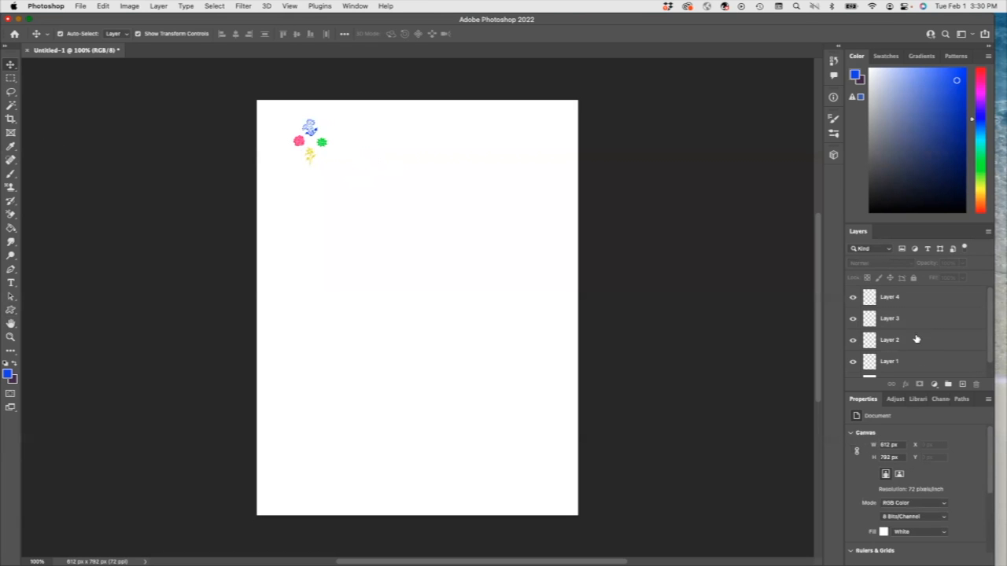
- Select a rectangle around the four flowers with the Background layer active and define it as a pattern named Pattern 1
scroll(904, 346, "down", 1)
left_click(888, 366)
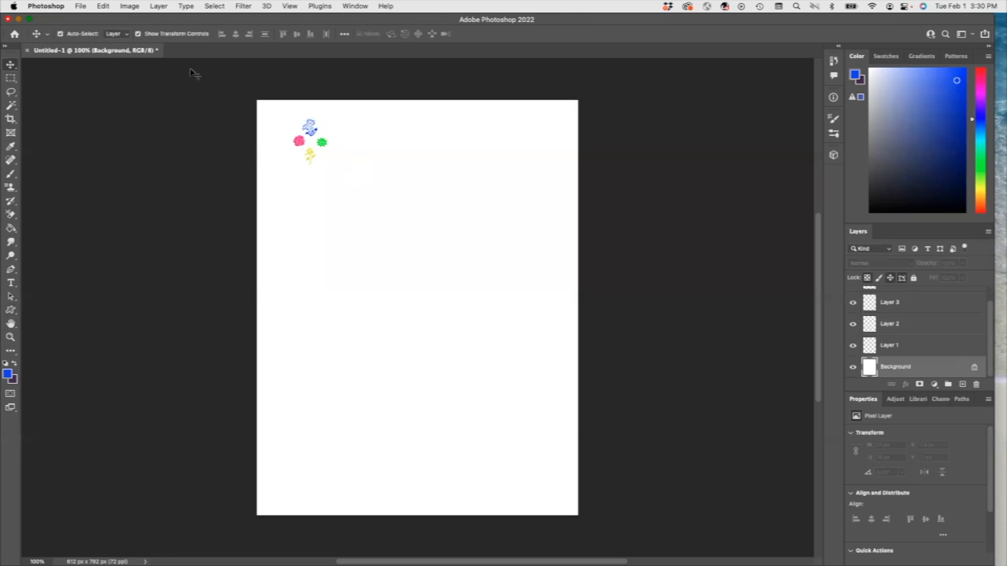
left_click(11, 78)
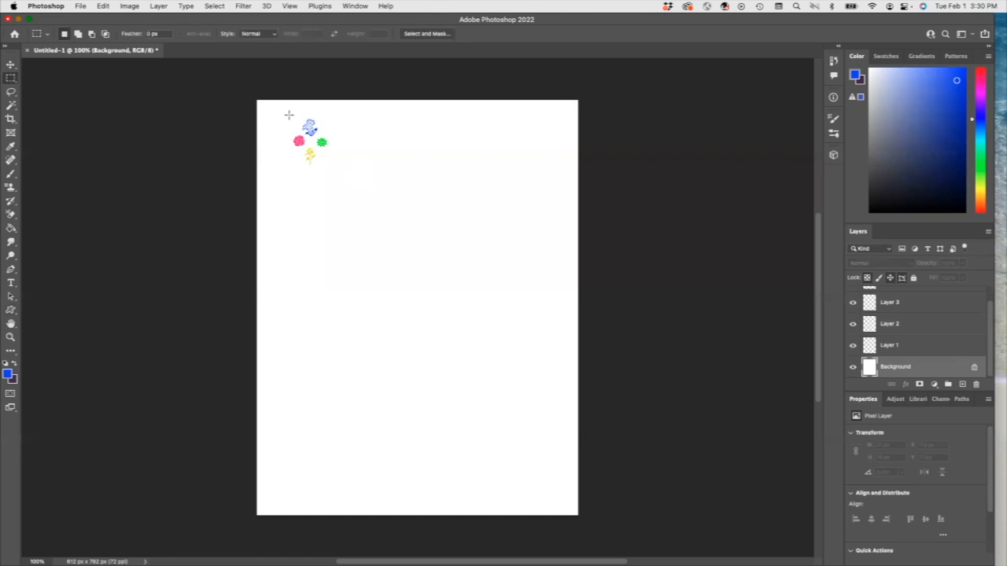
left_click_drag(289, 116, 330, 167)
left_click(103, 6)
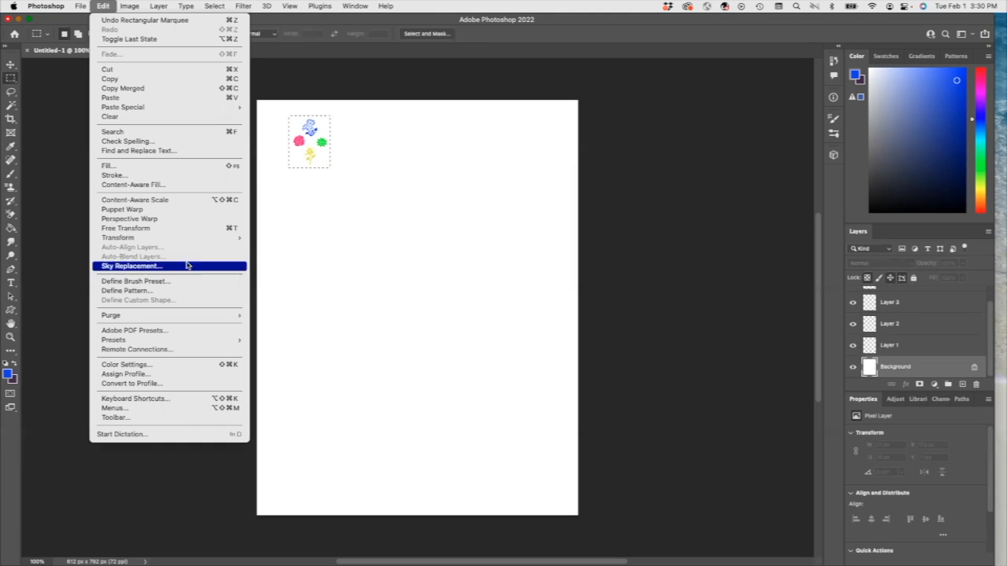
left_click(173, 292)
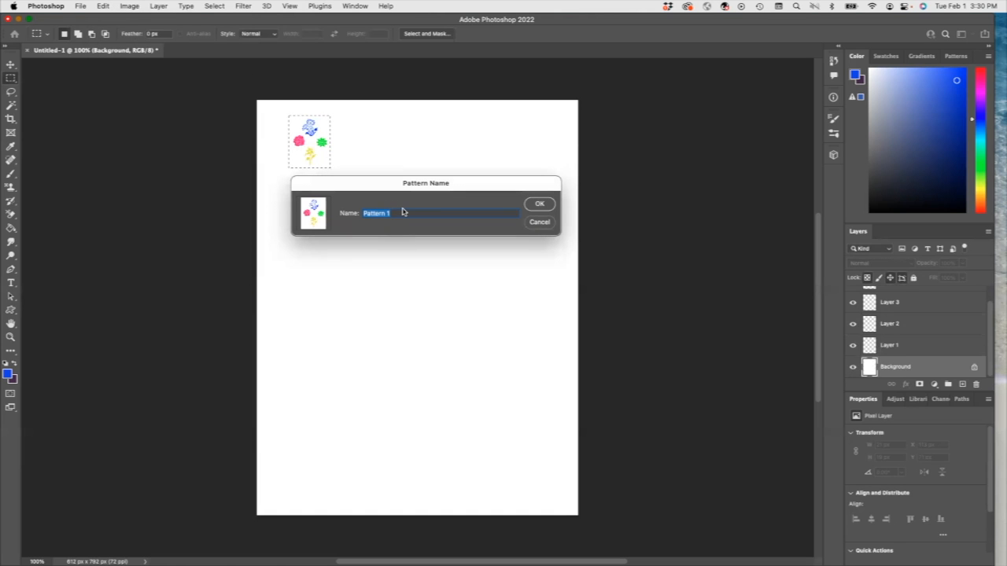
left_click(539, 204)
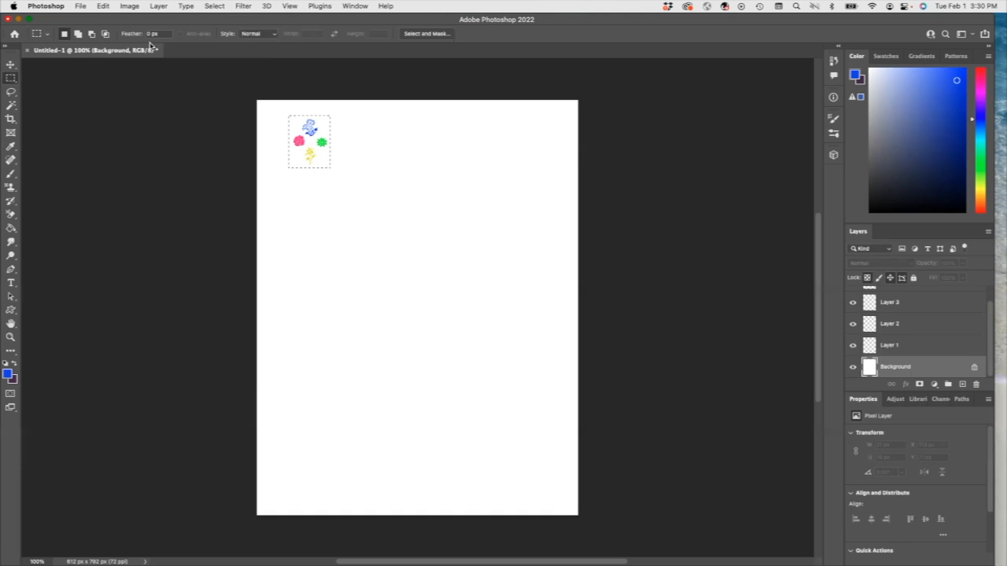
- Create a second document from the recent custom 8.5 x 11 inch preset at 72 ppi with a white background
left_click(80, 6)
left_click(89, 20)
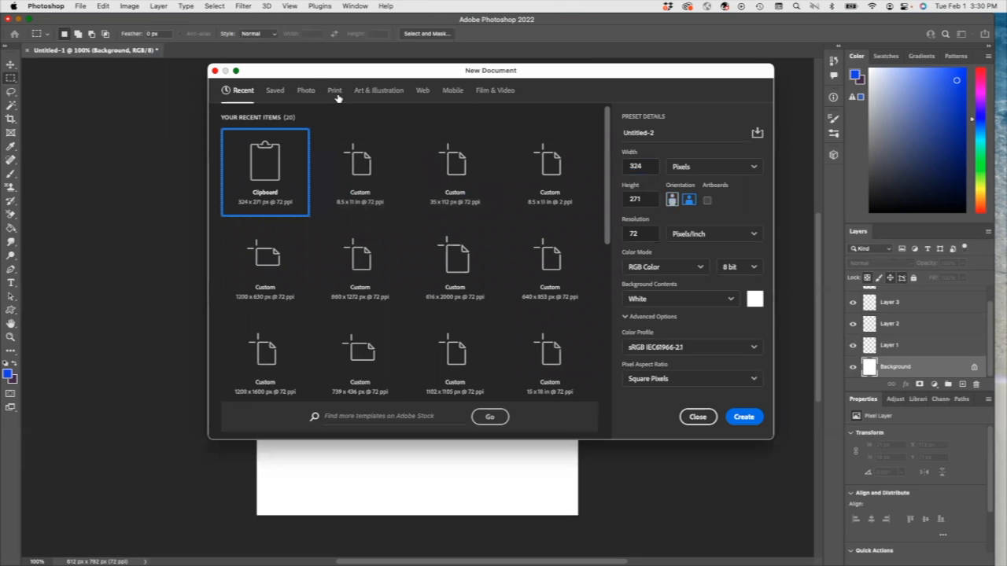
left_click(357, 165)
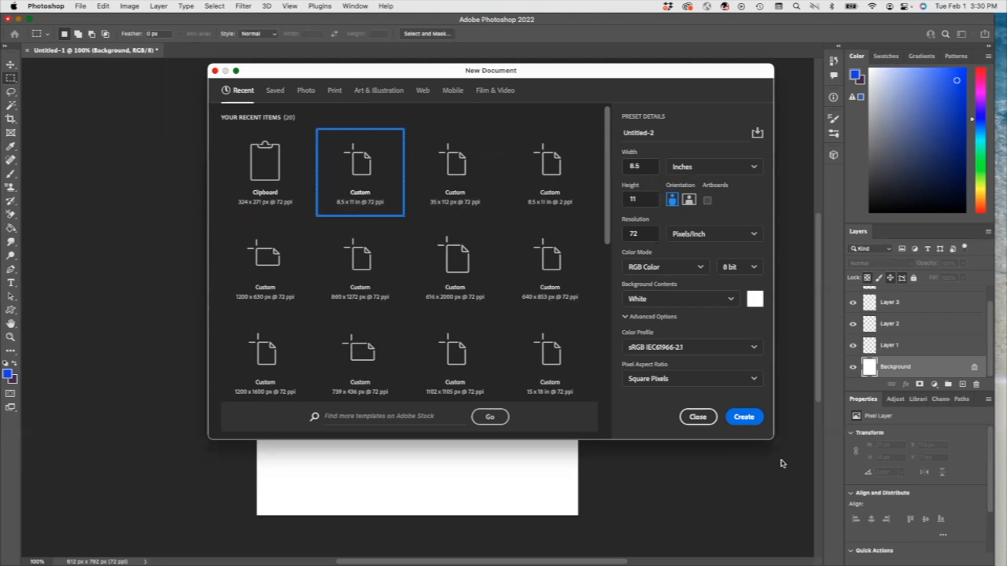
left_click(743, 417)
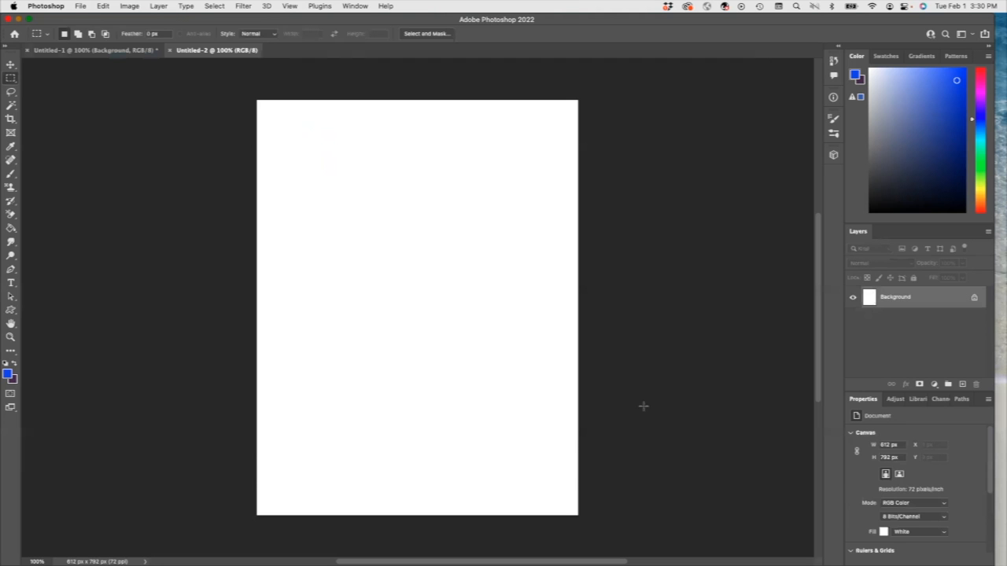
- Fill the blank page with the four-flower custom pattern in Normal mode at 50% opacity
left_click(103, 6)
left_click(117, 169)
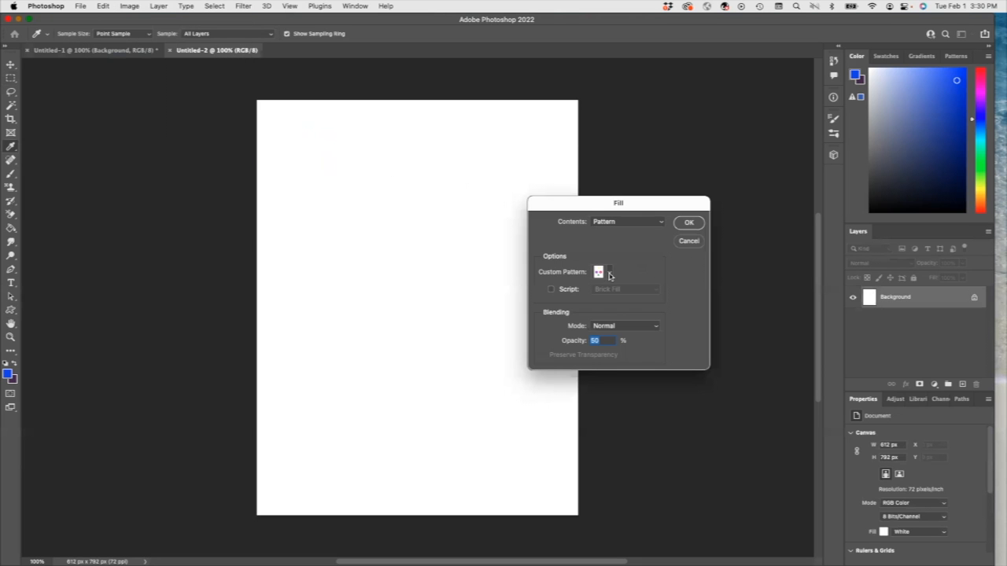
left_click(609, 275)
left_click(614, 357)
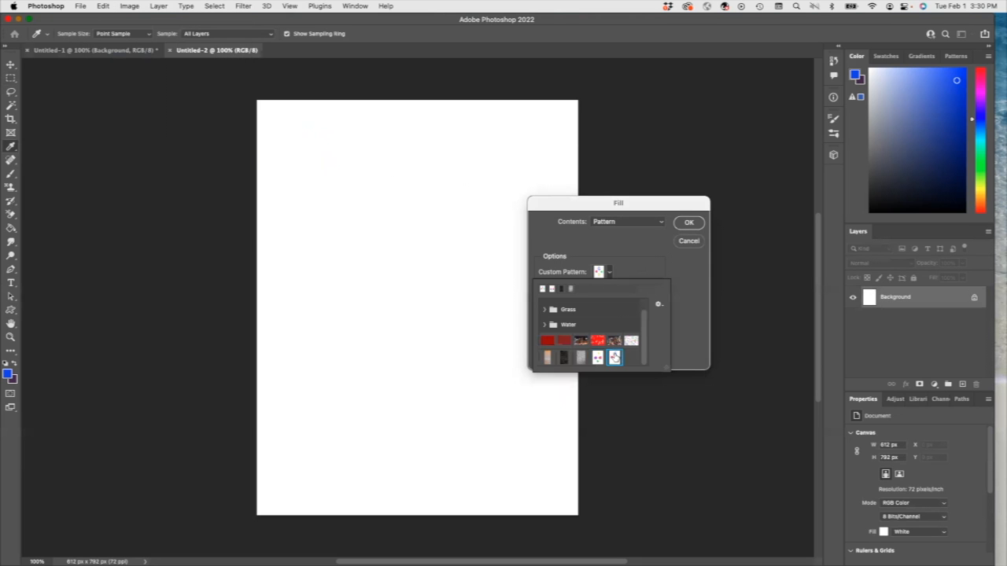
left_click(685, 225)
key("Return")
key("m")
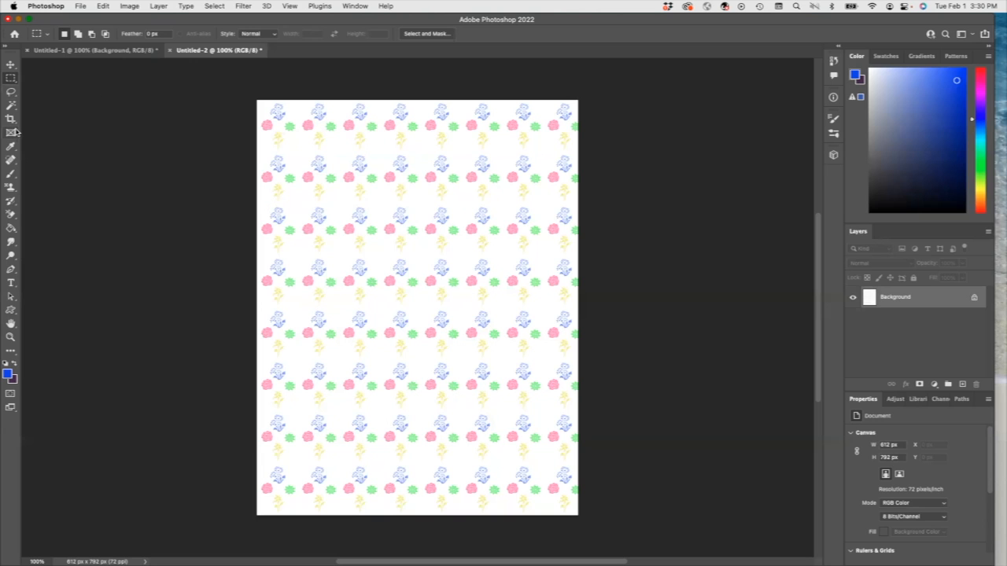
- Select the white area around the flowers with the Magic Wand and extend the selection to similar pixels
left_click(12, 107)
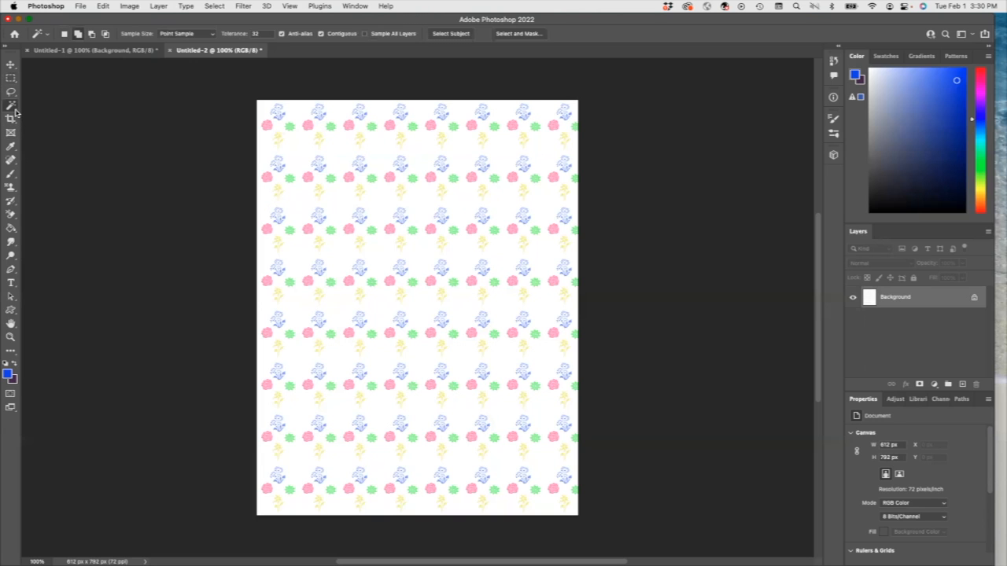
left_click(62, 125)
left_click(339, 153)
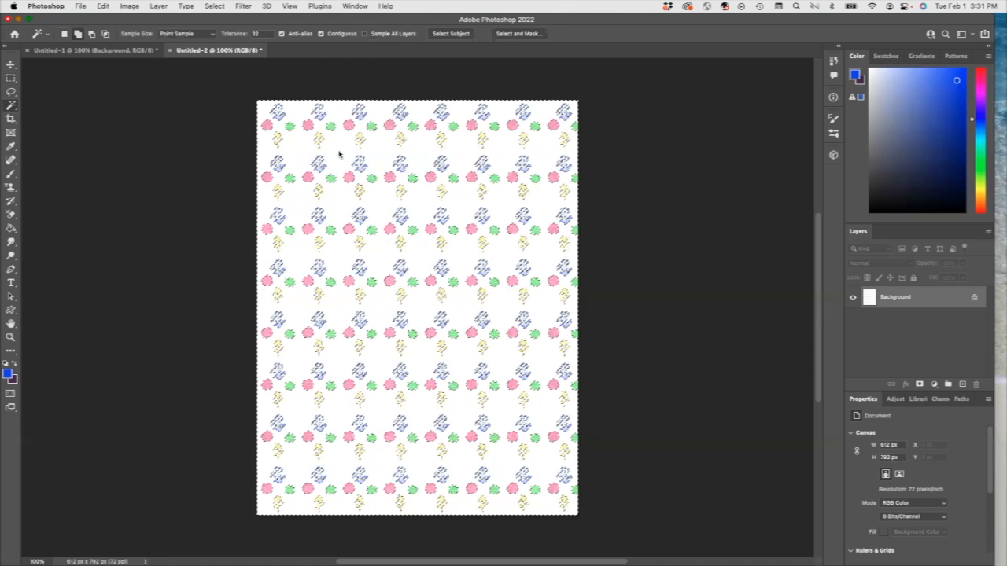
left_click(130, 7)
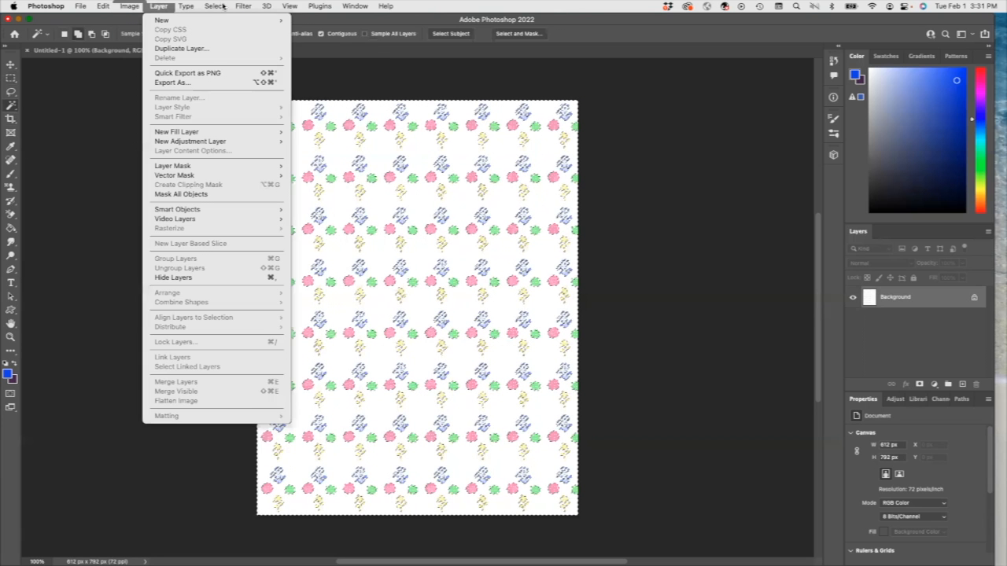
left_click(248, 187)
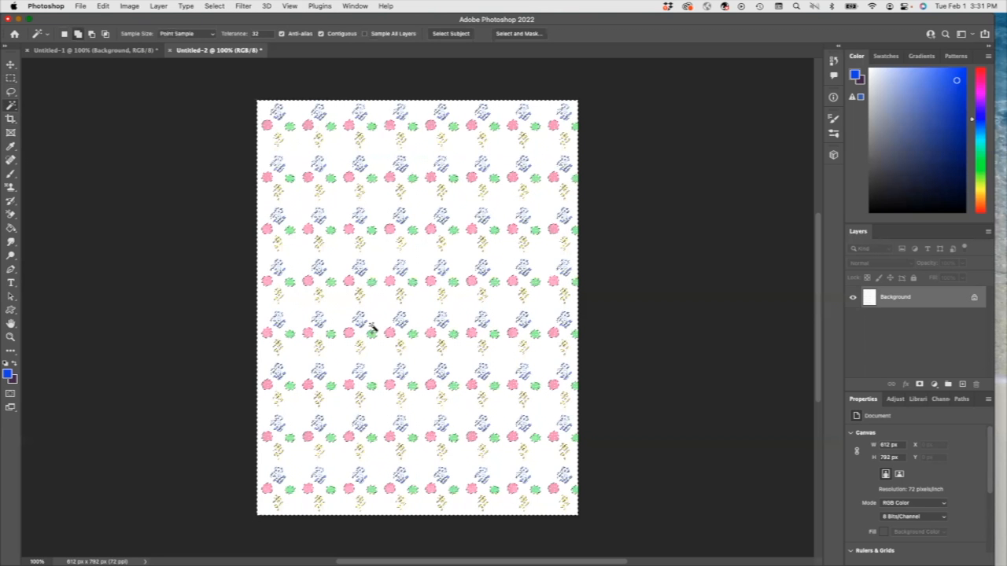
- Fill the selected background with light purple using the Paint Bucket and deselect
left_click(10, 226)
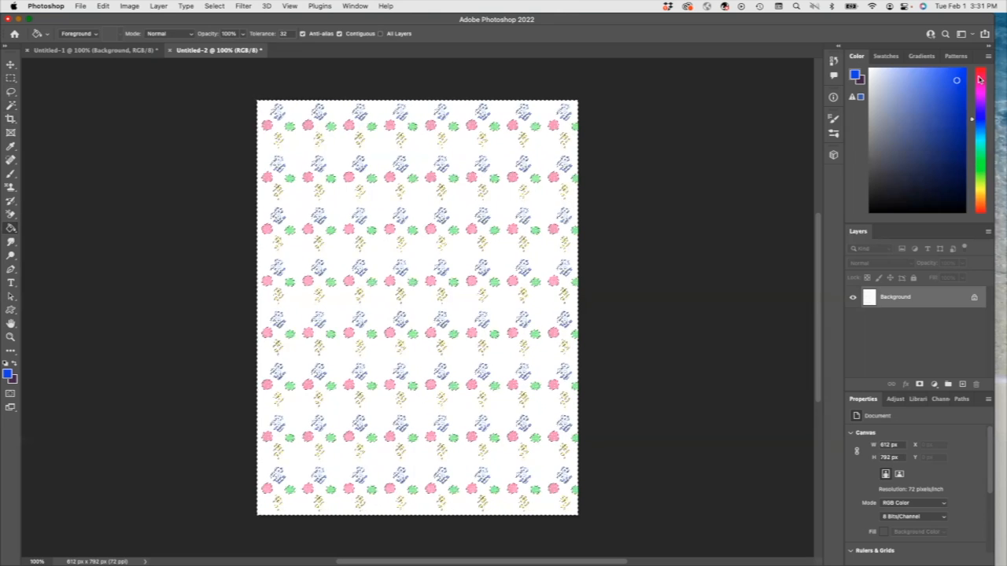
left_click(982, 203)
left_click(894, 87)
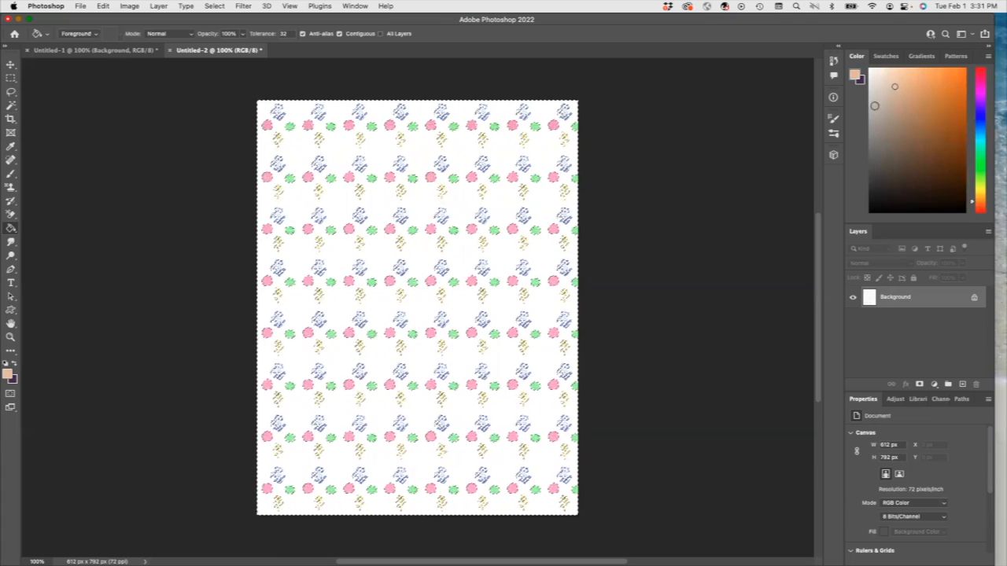
left_click(982, 103)
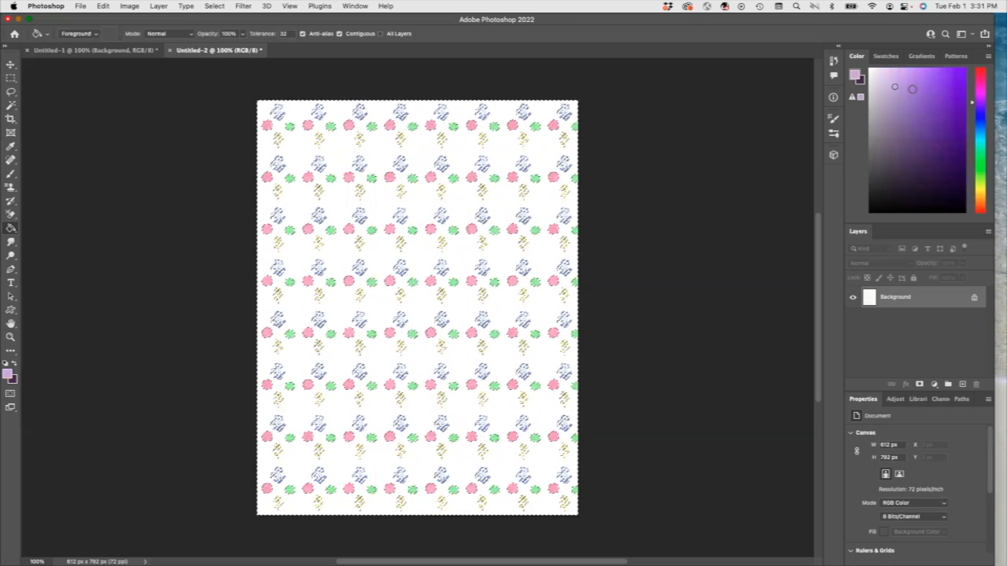
left_click(893, 80)
left_click(455, 153)
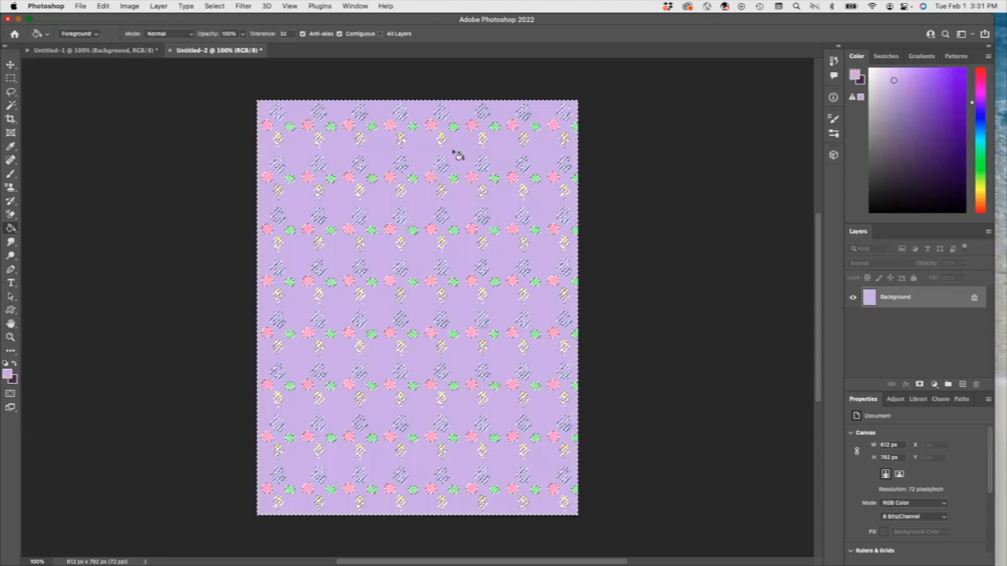
key("super+d")
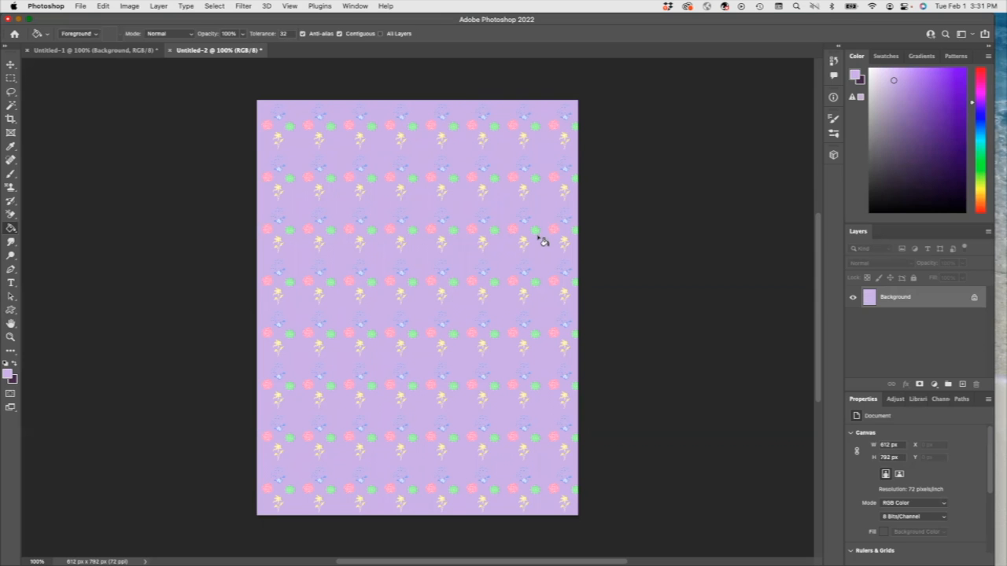
left_click(10, 78)
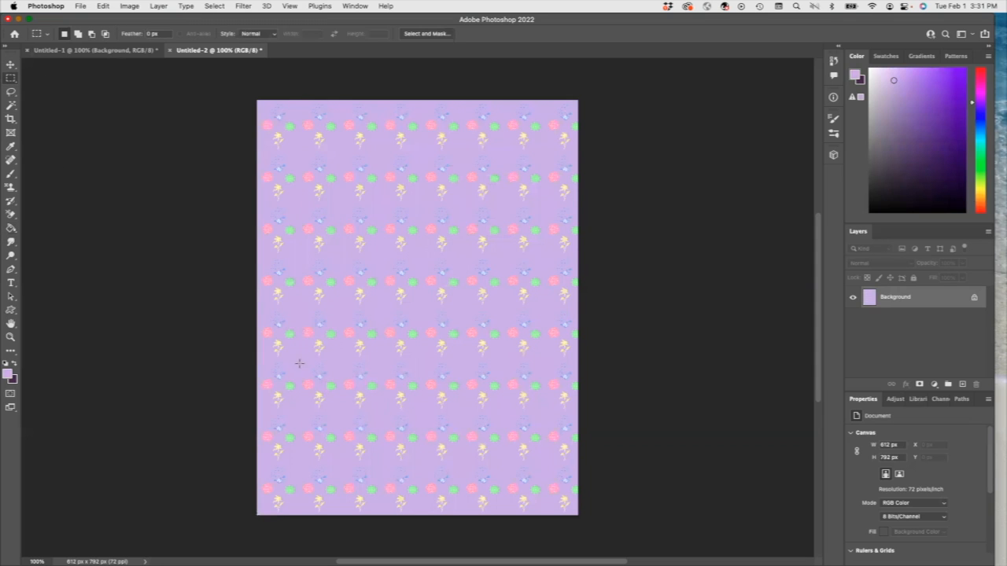
- Copy a 313 x 184 px rectangle from the page's lower-left area, paste it as a new layer, and deselect
left_click_drag(295, 370, 462, 468)
left_click(103, 6)
left_click(118, 78)
key("super+v")
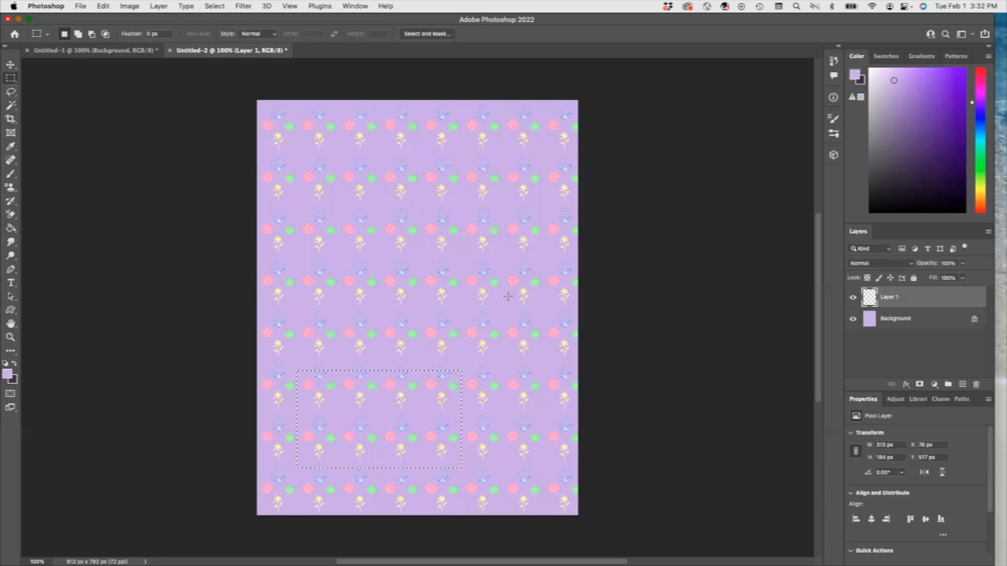
key("super+d")
left_click(854, 318)
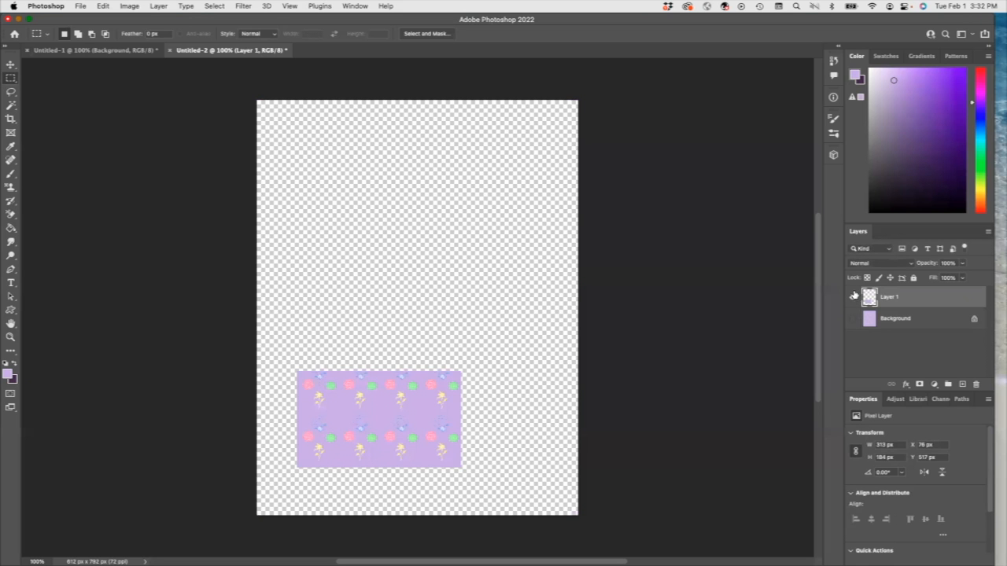
left_click(853, 297)
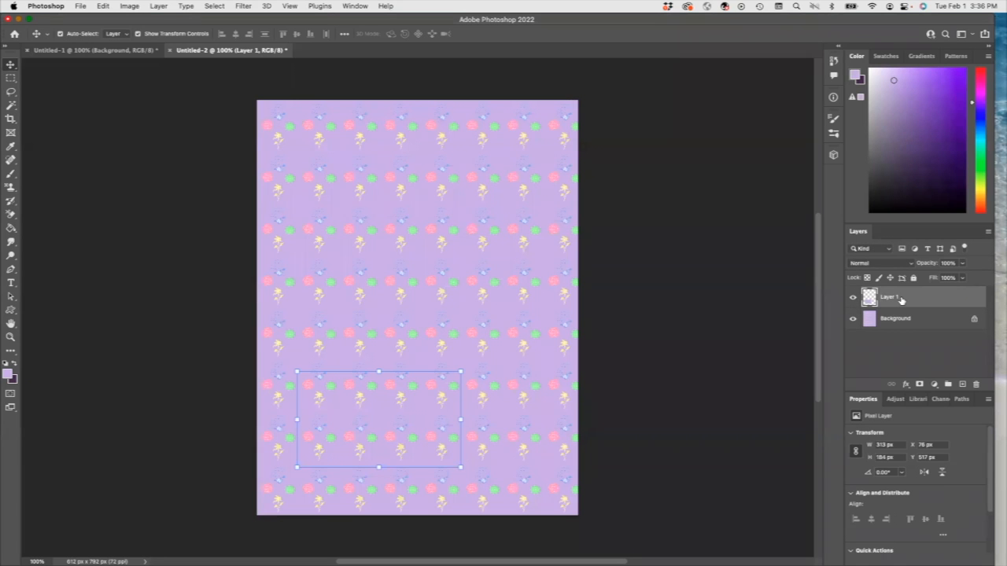
- Recolour the pasted block to pale yellow-green with a Hue/Saturation hue shift slightly above +155
left_click(128, 6)
mouse_move(142, 35)
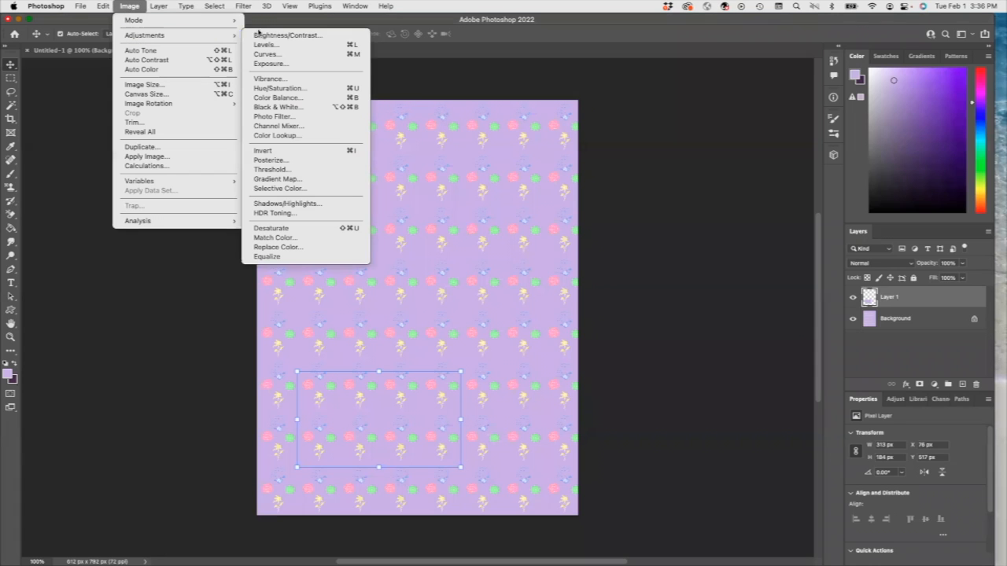
left_click(280, 90)
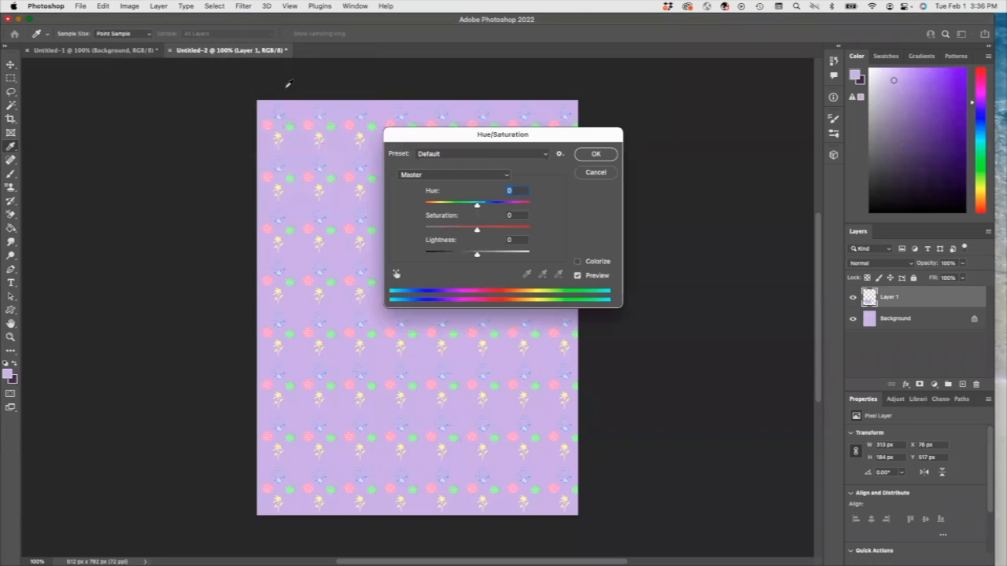
left_click_drag(478, 207, 525, 213)
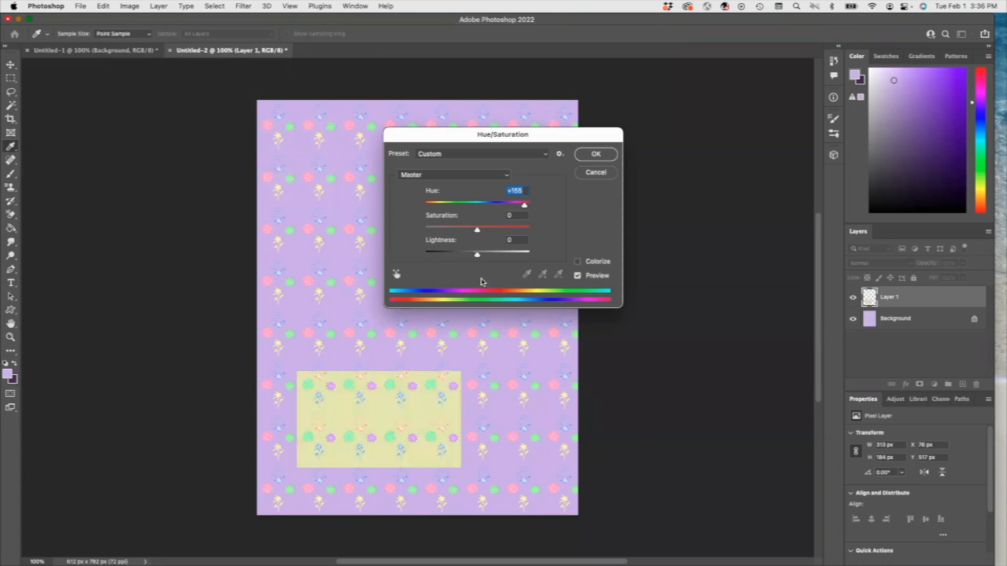
left_click_drag(524, 208, 526, 208)
left_click(595, 154)
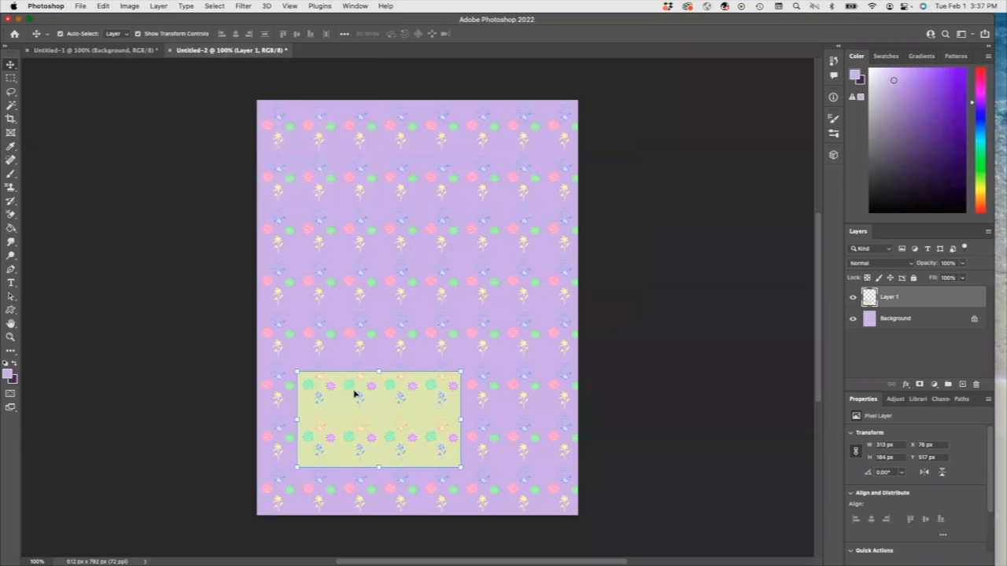
- Duplicate the yellow-green block's layer and move the copy up and right so it overlaps the original at X 150 px, Y 373 px
left_click(158, 6)
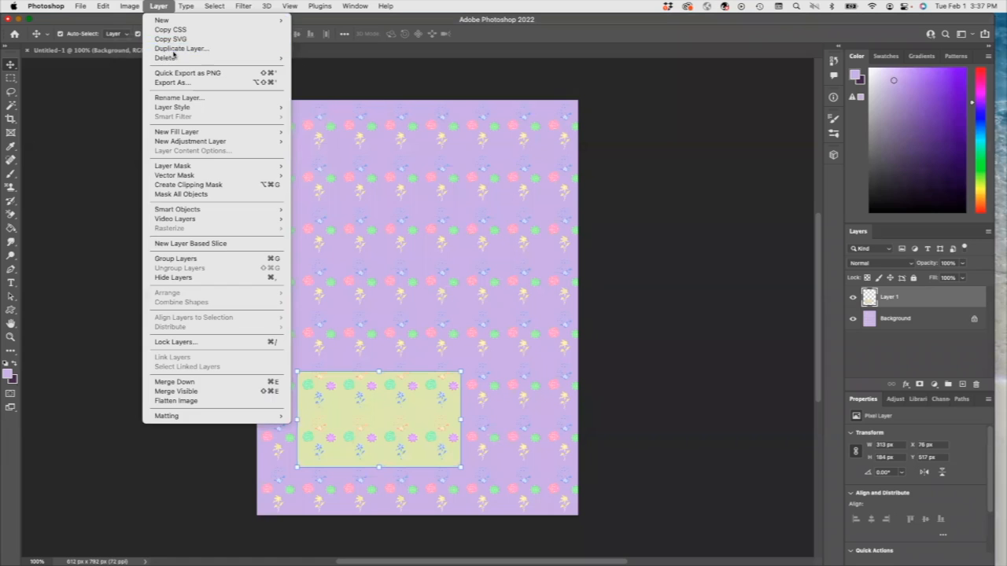
left_click(173, 50)
left_click(619, 176)
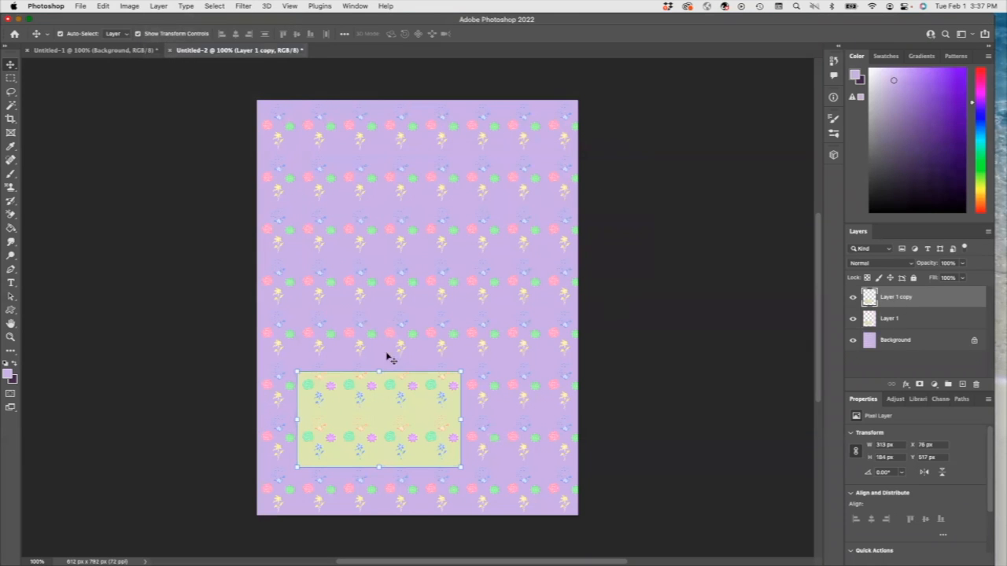
left_click_drag(380, 414, 417, 339)
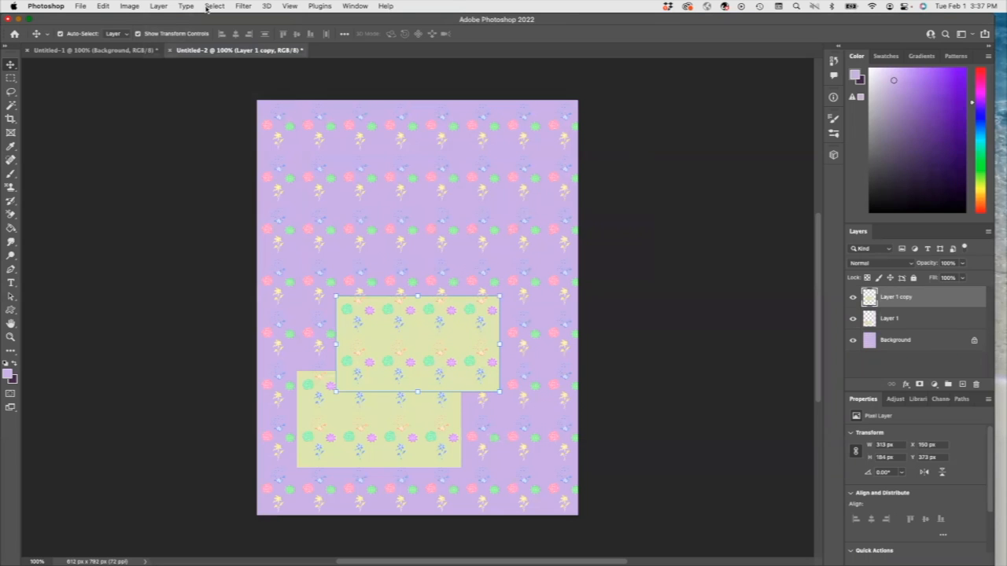
- Recolour the duplicated block to pink by setting its hue to -119 in Hue/Saturation
left_click(128, 7)
mouse_move(173, 34)
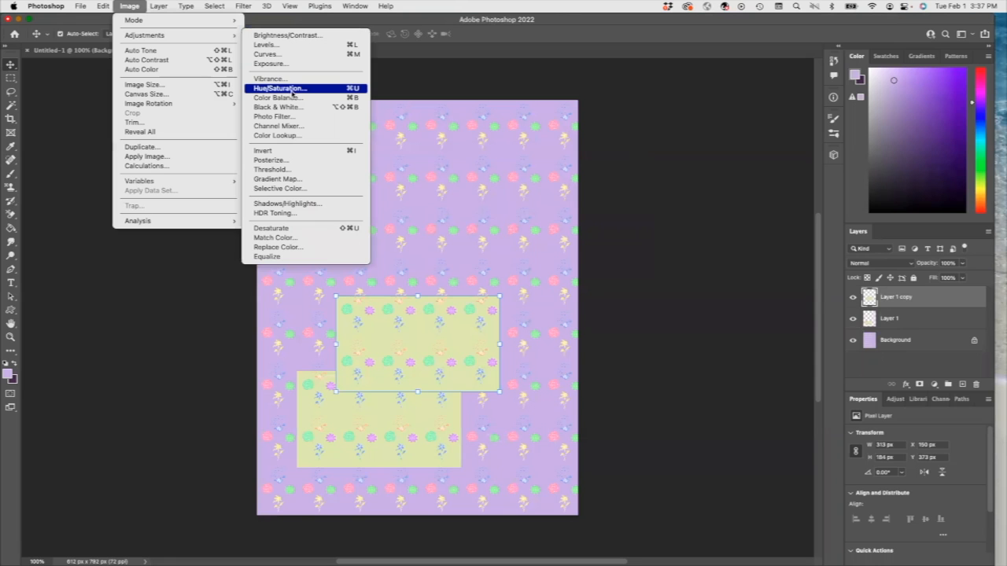
left_click(291, 89)
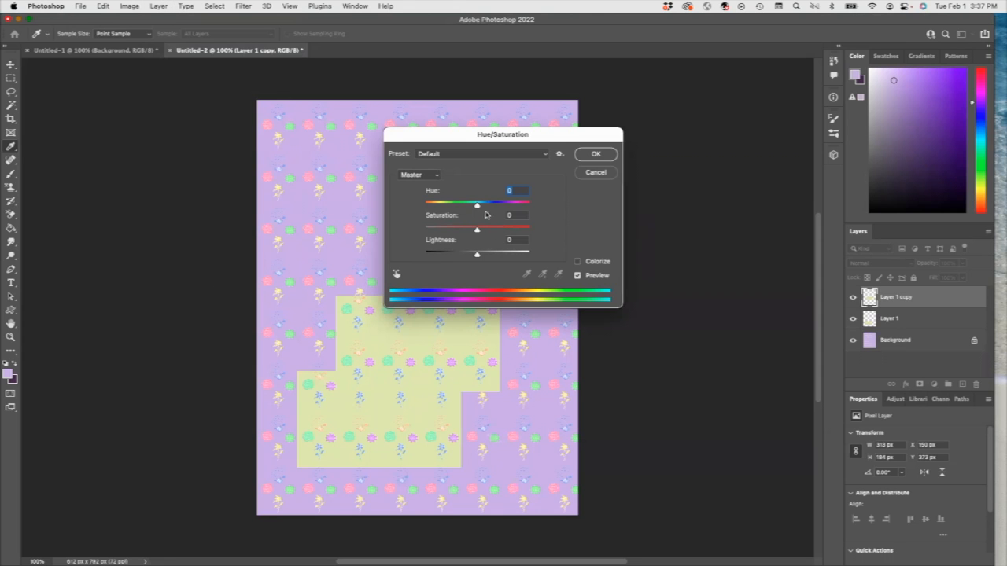
left_click_drag(477, 205, 439, 205)
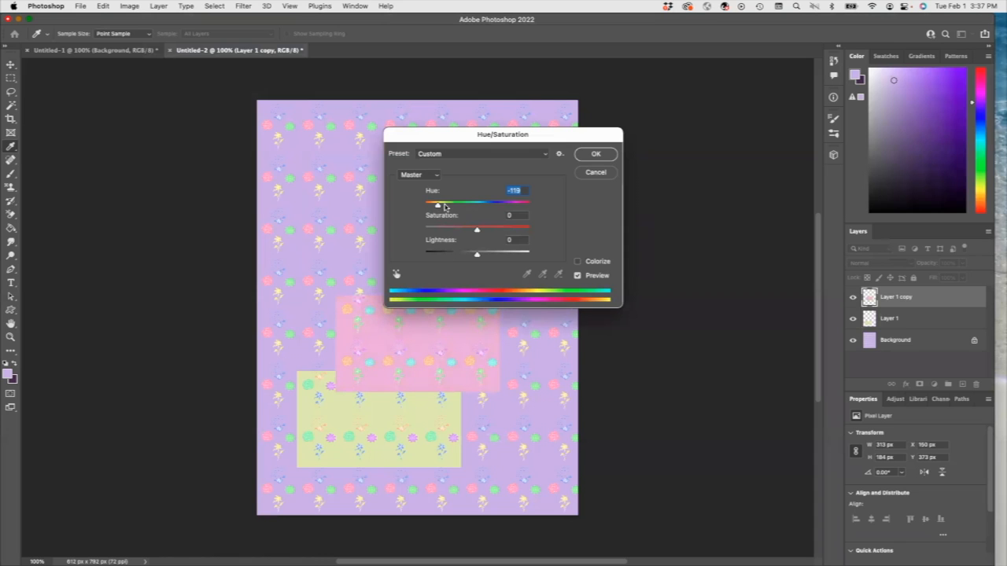
left_click(596, 155)
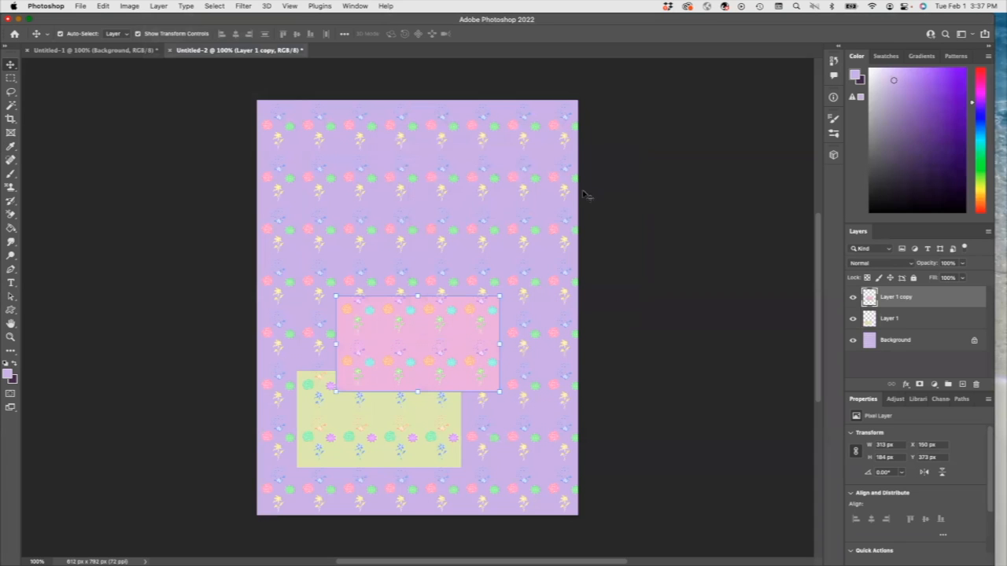
- Duplicate the pink block's layer and move the copy up and right to X 233 px, Y 226 px
left_click(164, 10)
left_click(172, 49)
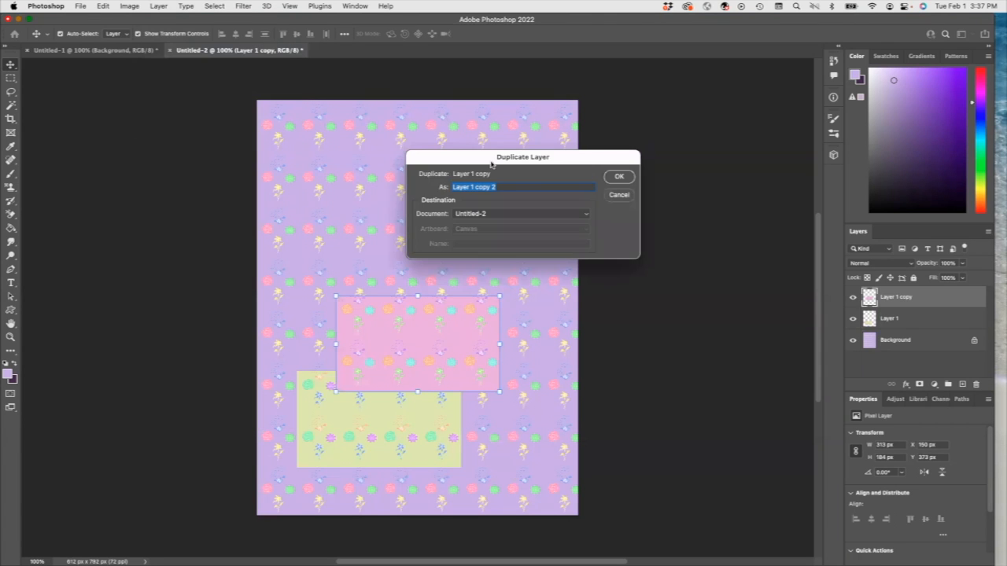
left_click(618, 176)
left_click_drag(417, 340, 454, 261)
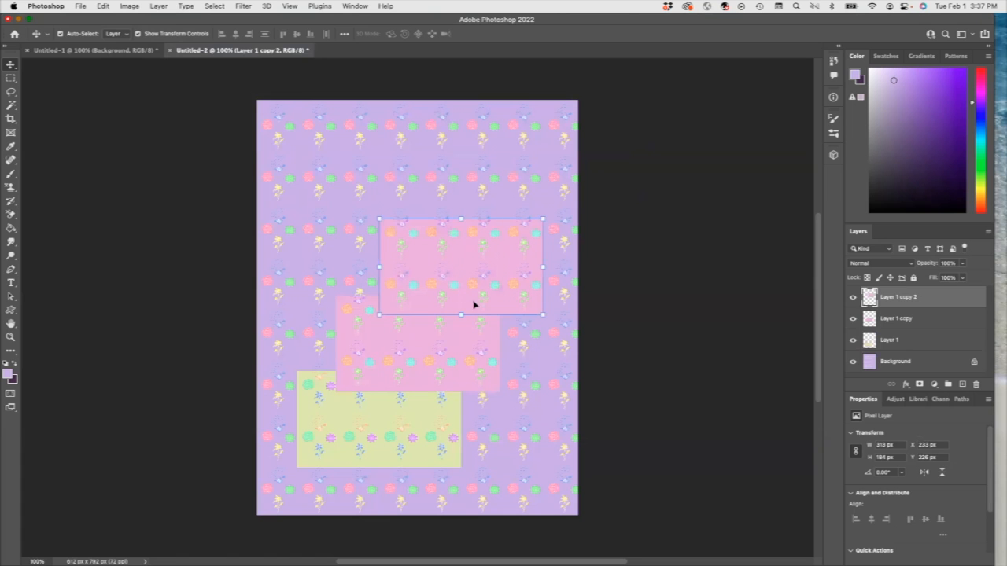
- Recolour the uppermost block to mint green by adjusting its hue and saturation in Hue/Saturation
left_click(128, 6)
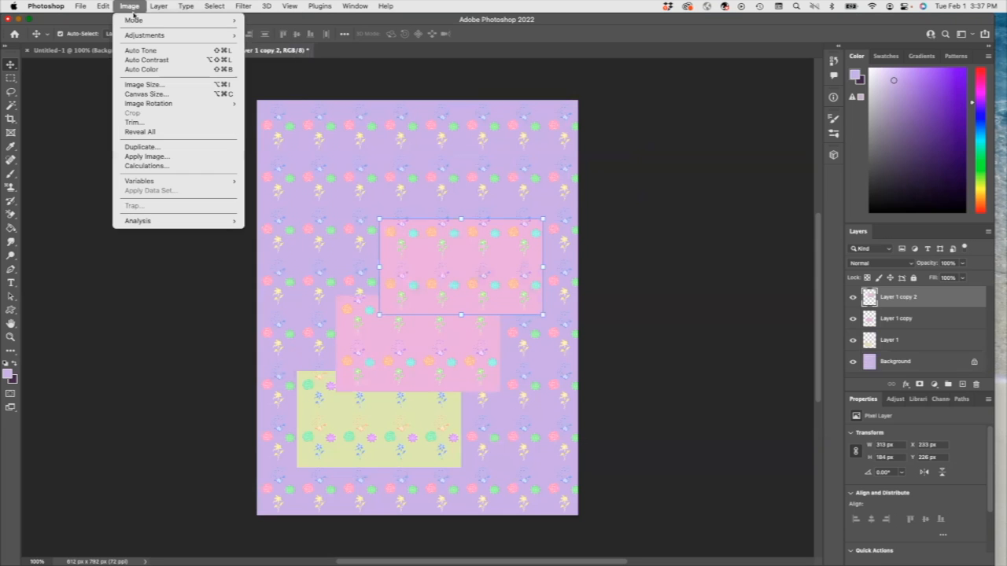
mouse_move(134, 20)
mouse_move(153, 35)
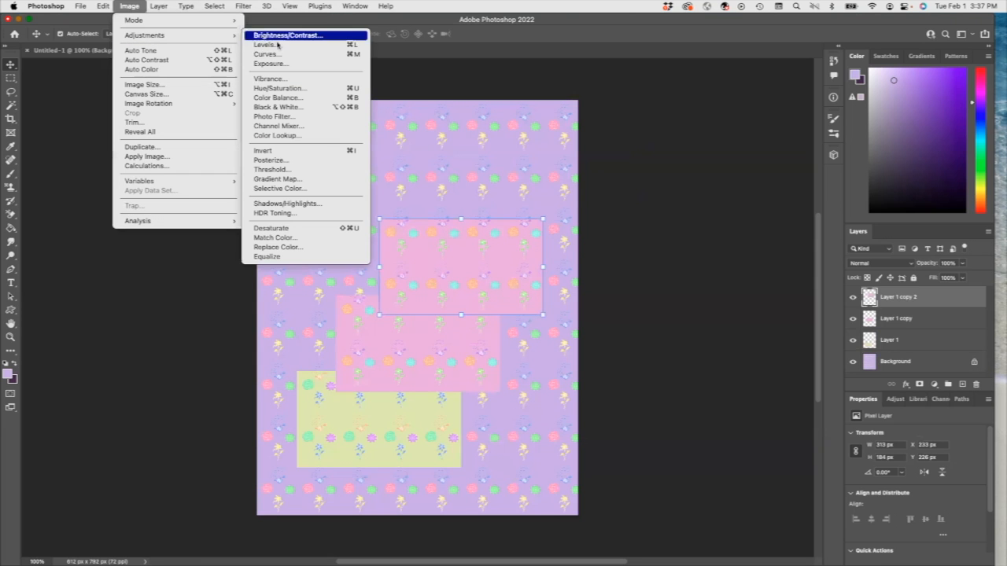
left_click(305, 89)
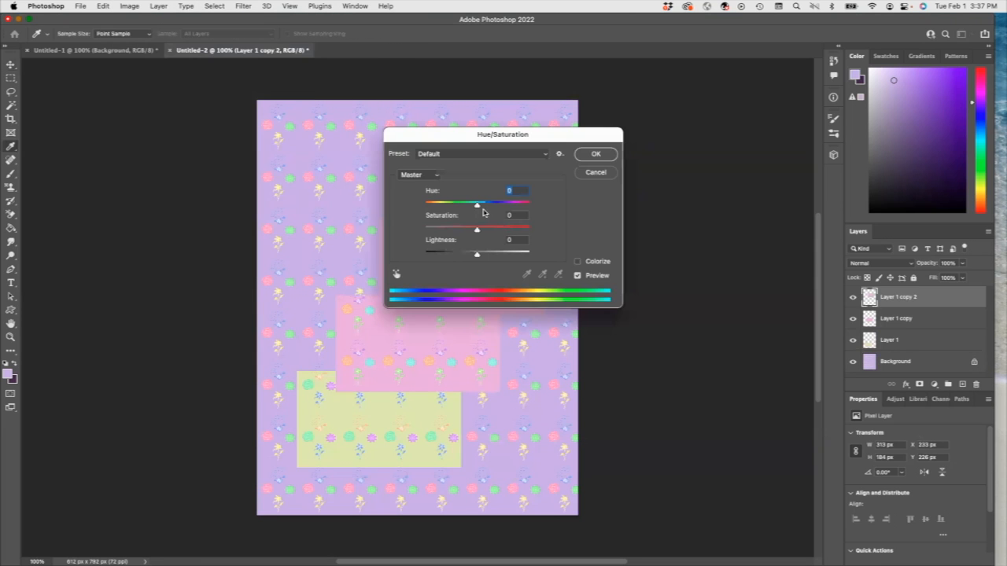
left_click_drag(486, 137, 638, 111)
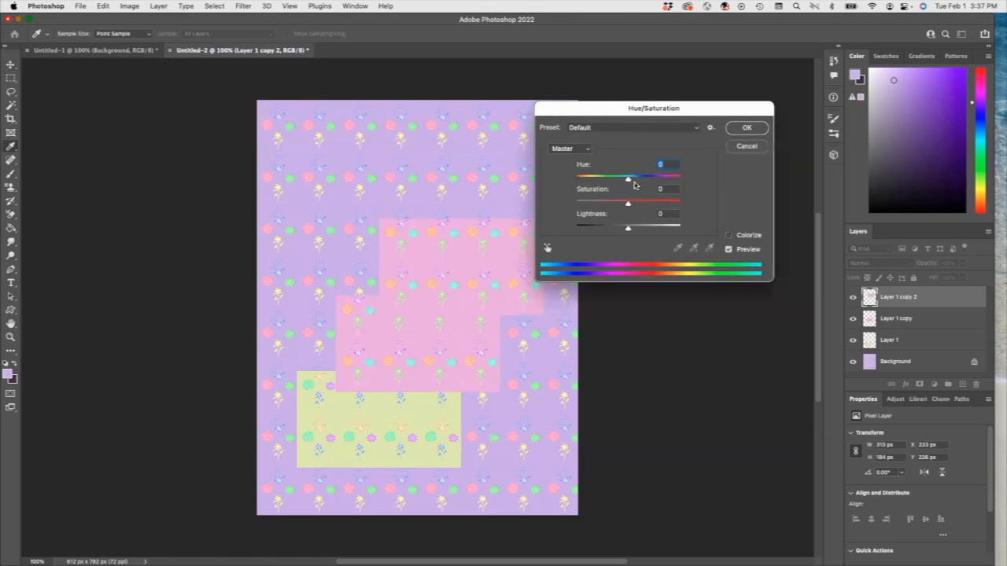
left_click_drag(628, 205, 660, 208)
left_click_drag(628, 178, 602, 182)
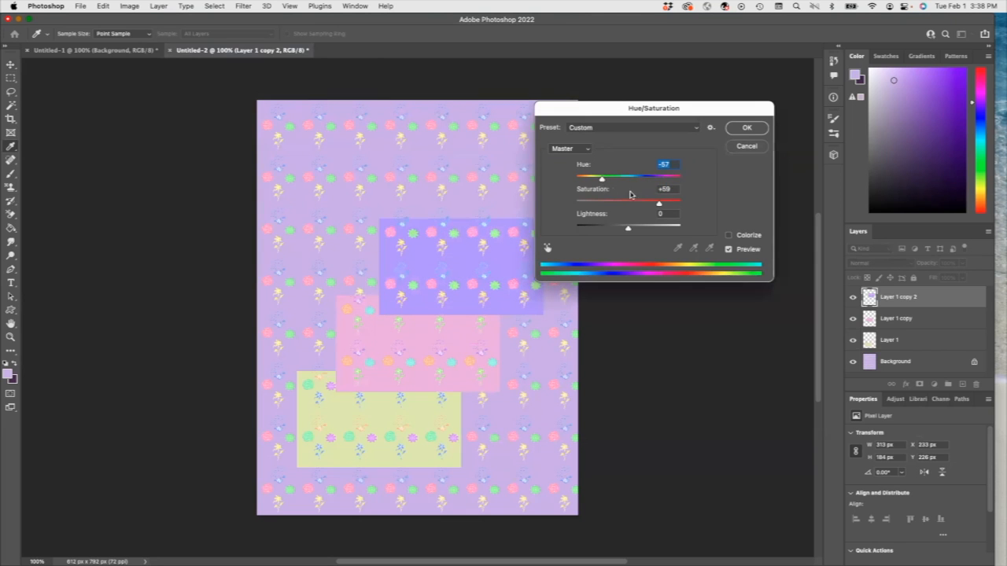
left_click(747, 129)
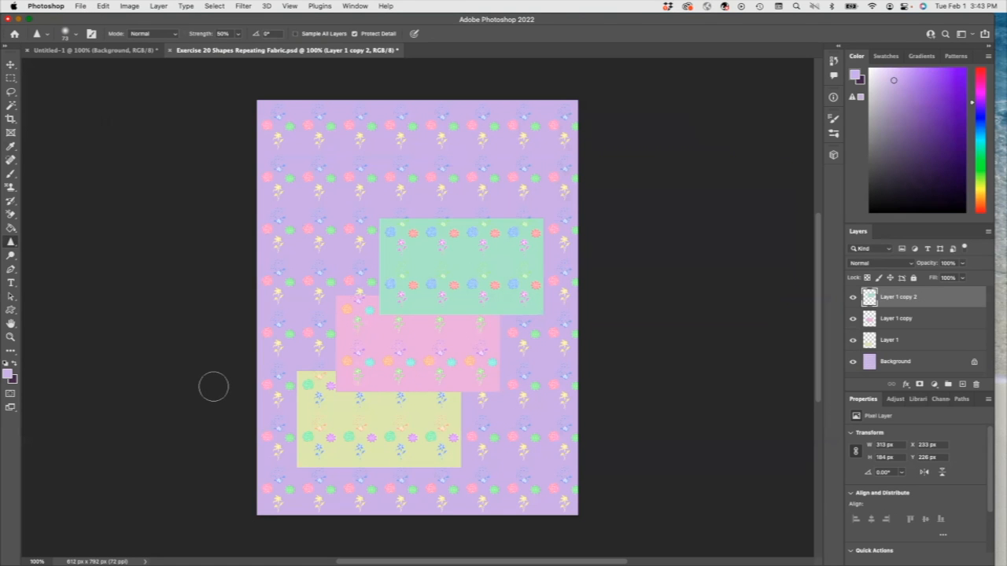
- Sharpen the flowers on the green and pink blocks with a 70 px Sharpen tool brush at 50% strength
right_click(14, 247)
left_click(52, 251)
left_click(76, 37)
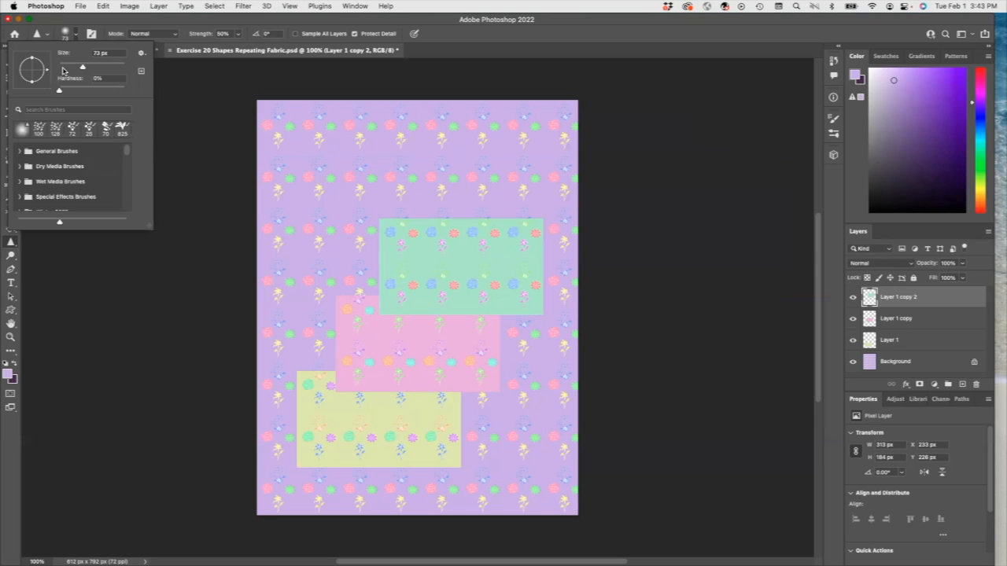
left_click_drag(85, 70, 81, 70)
left_click(84, 69)
left_click(891, 300)
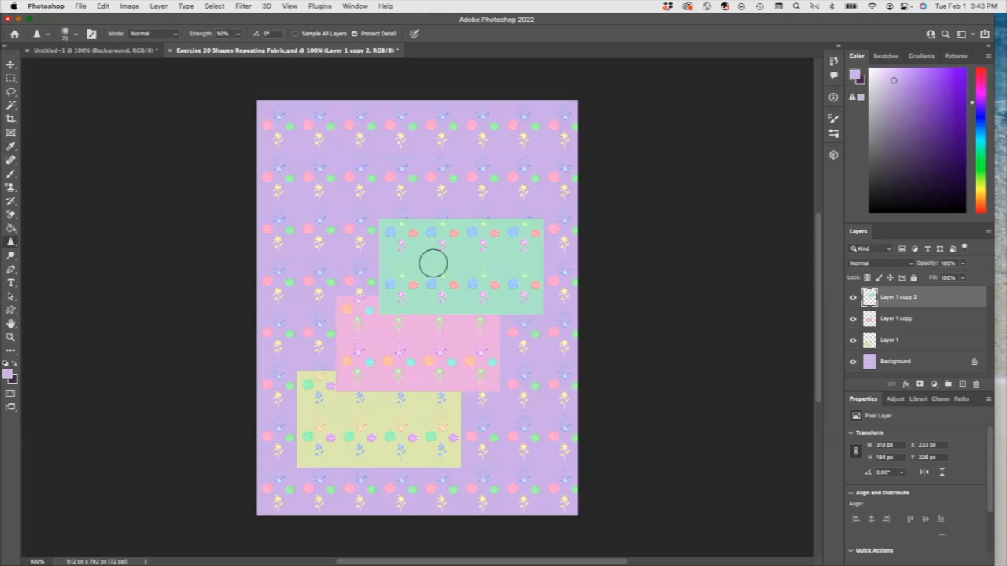
left_click_drag(387, 228, 526, 228)
left_click_drag(526, 294, 405, 291)
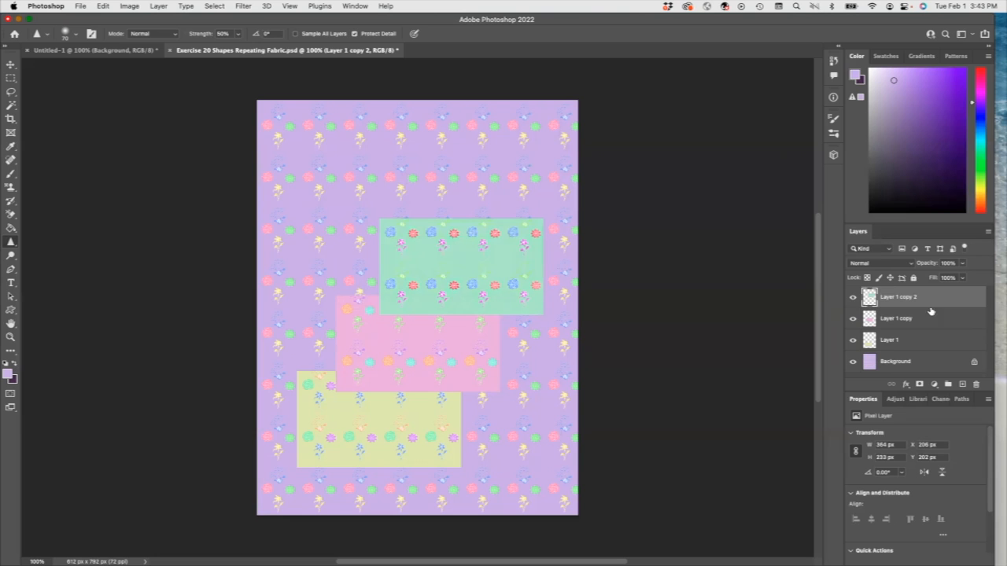
left_click(897, 318)
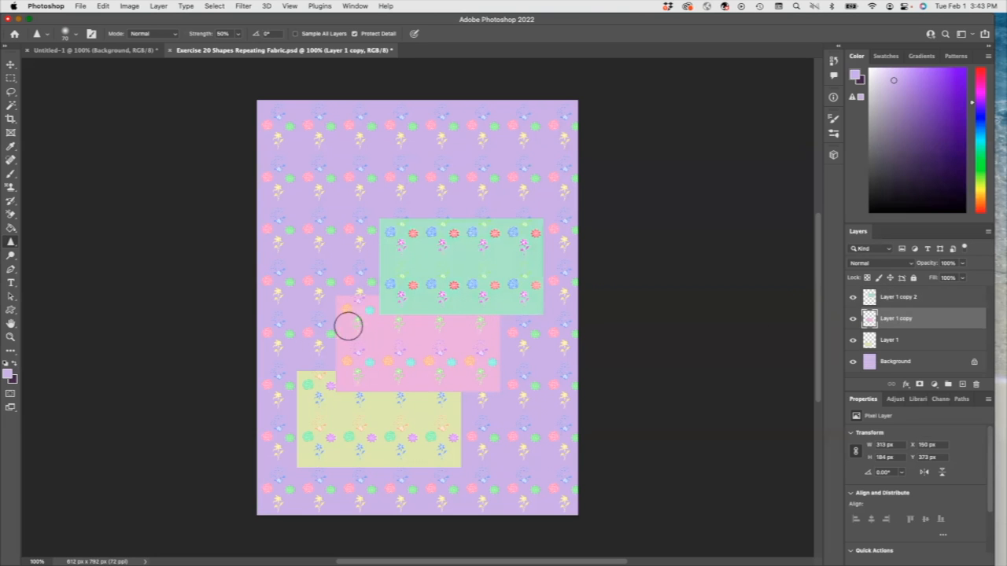
mouse_move(480, 310)
left_mouse_down()
mouse_move(467, 371)
mouse_move(362, 359)
mouse_move(356, 368)
mouse_move(391, 378)
mouse_move(480, 374)
mouse_move(445, 360)
left_mouse_up()
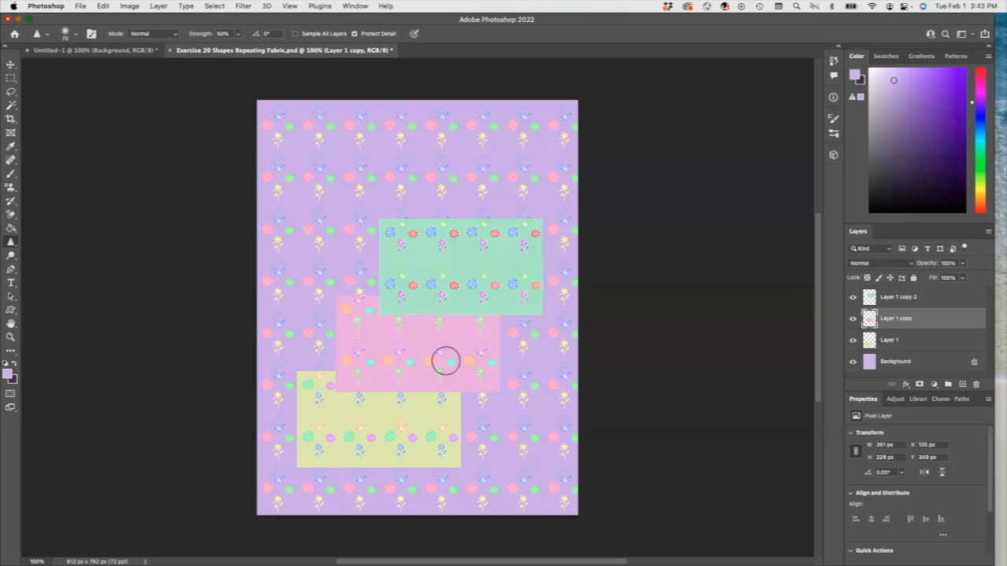
- Apply Auto Tone to the Background layer to deepen the purple flower pattern
left_click(905, 361)
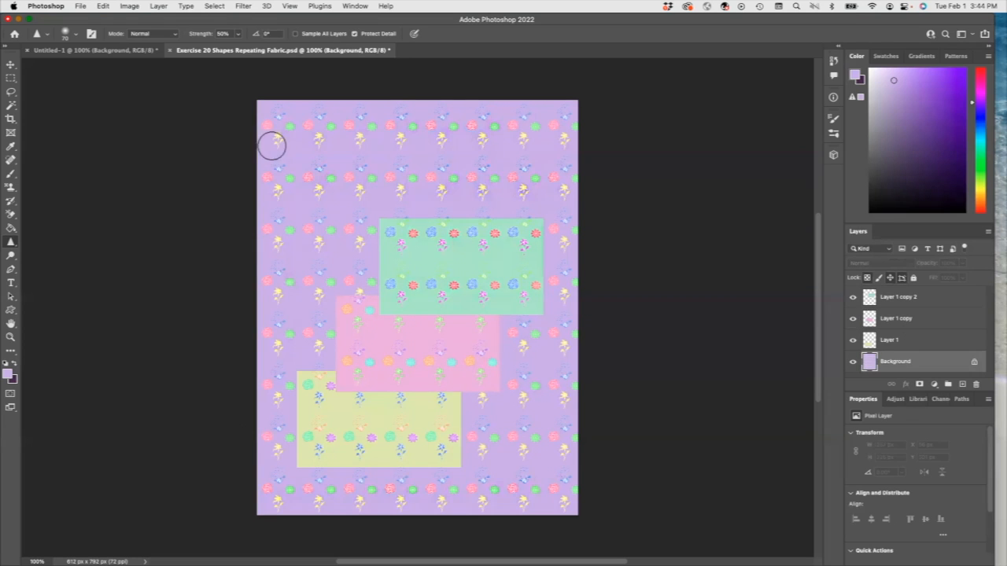
left_click(129, 6)
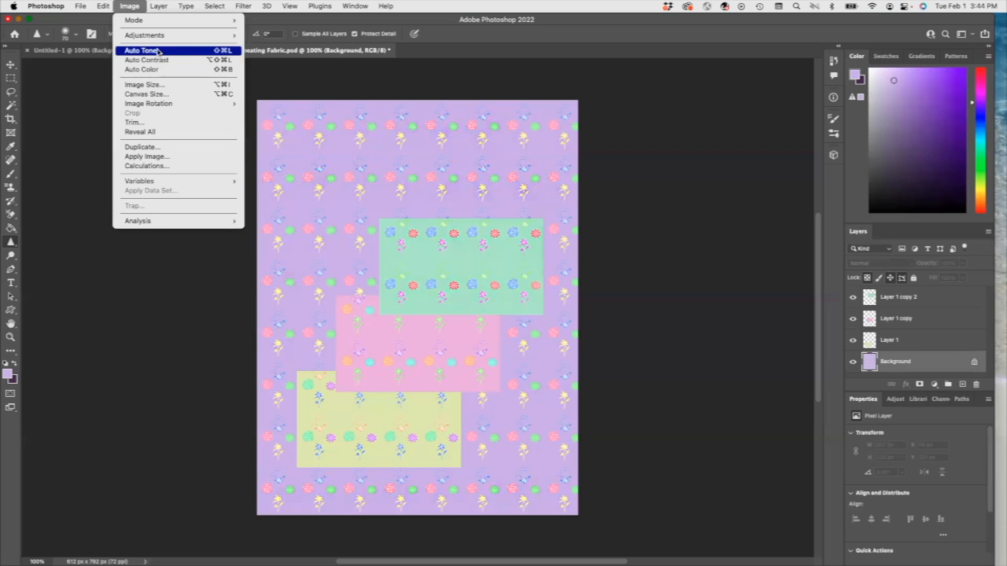
left_click(159, 52)
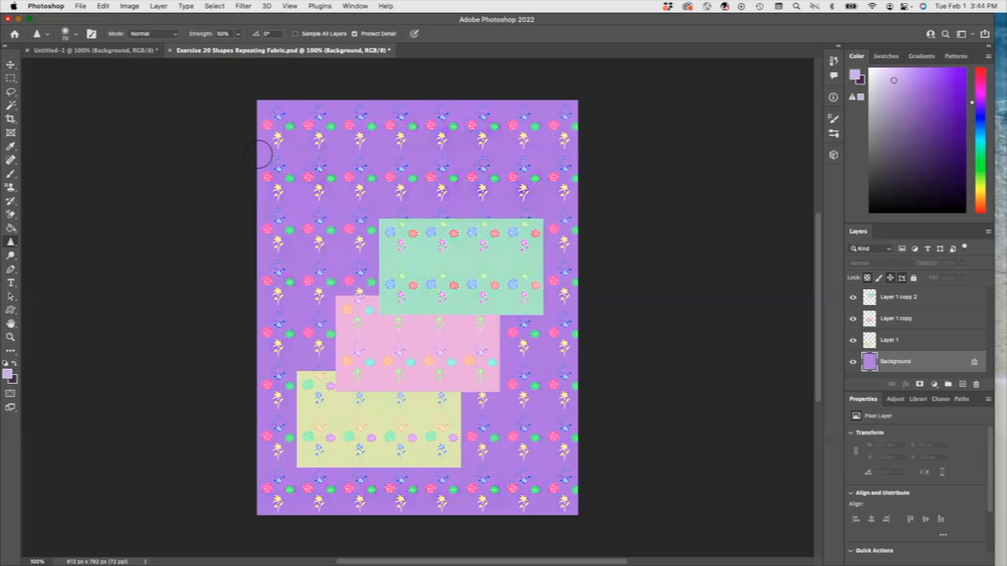
left_click(130, 7)
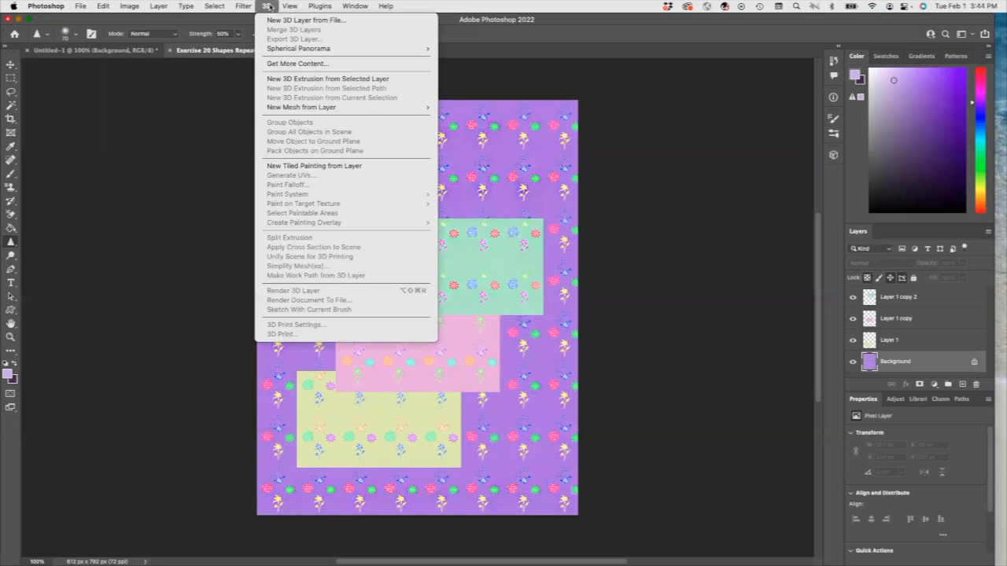
mouse_move(243, 7)
left_click(133, 127)
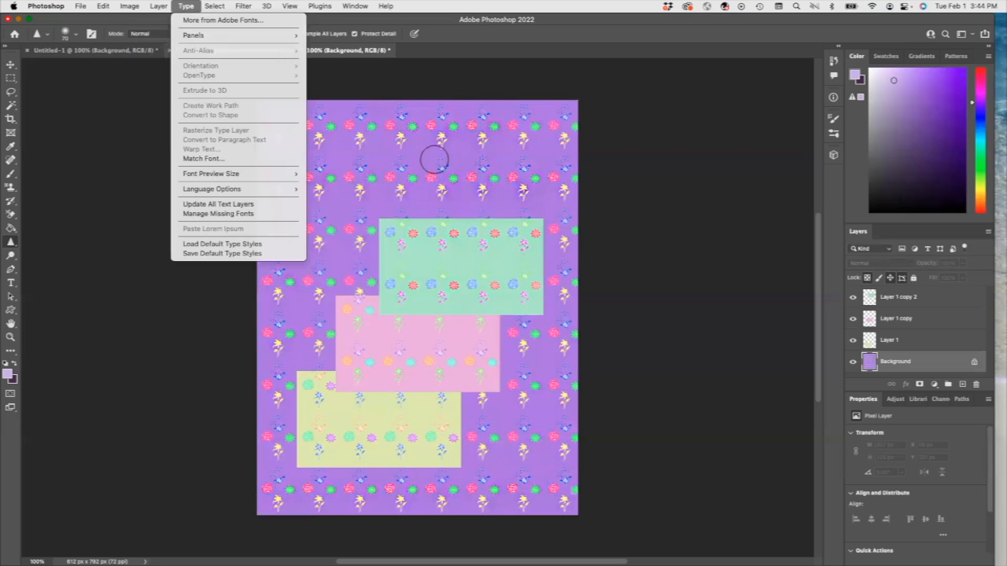
- Start saving the finished fabric document with Save As
left_click(81, 6)
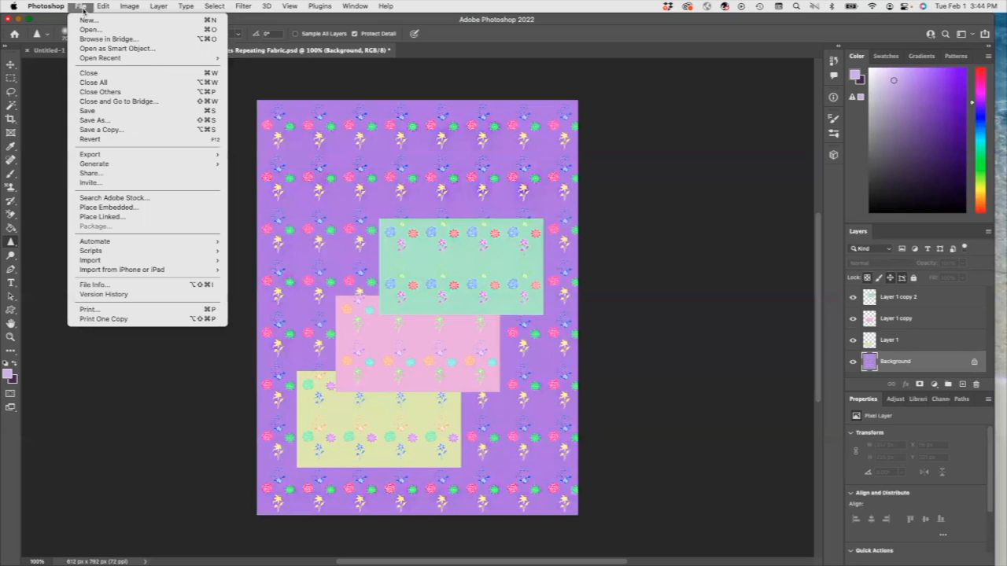
left_click(106, 121)
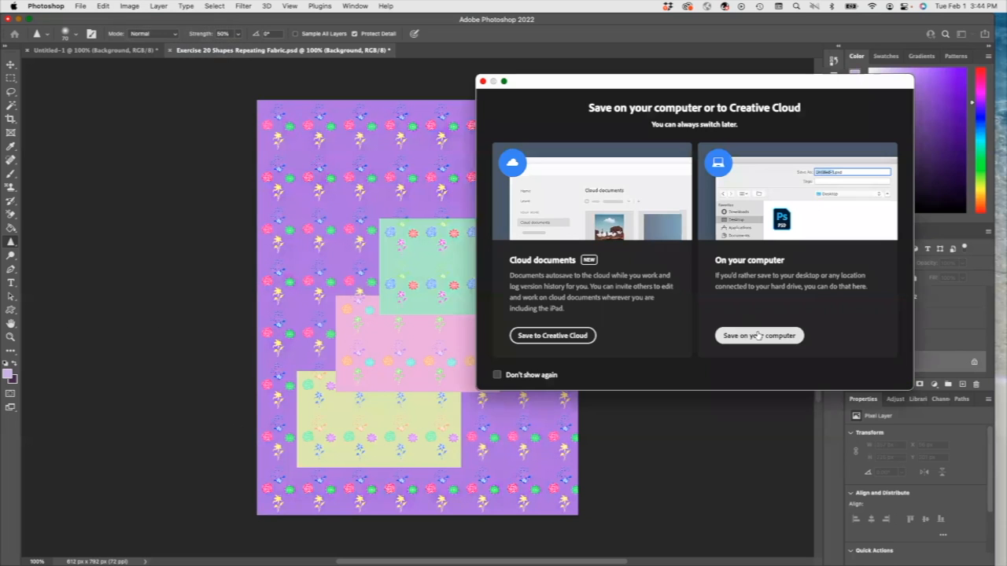